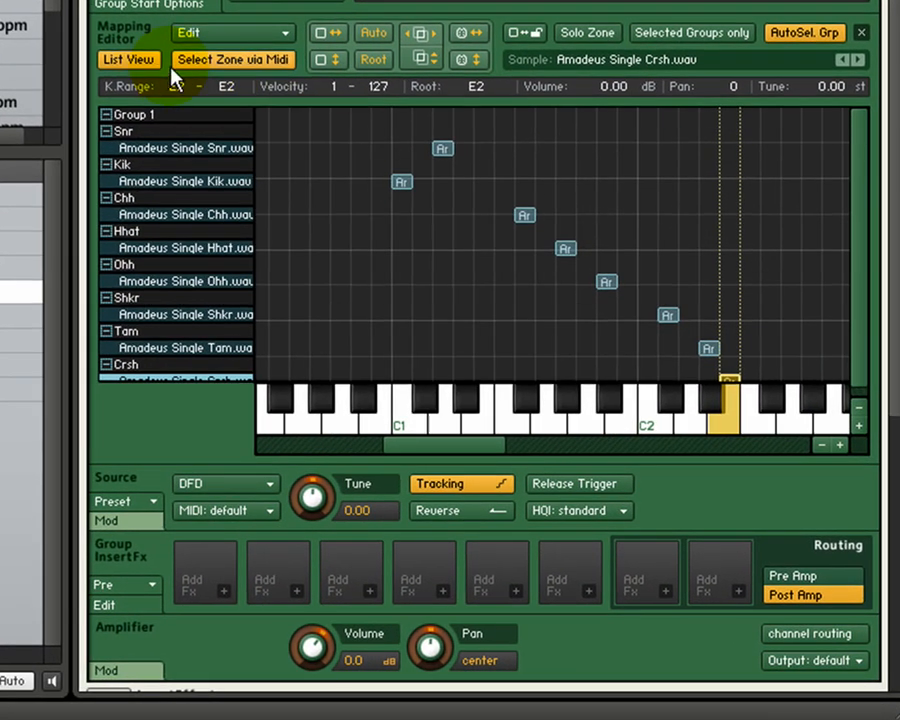
Switch the mapping editor from list view to the zone grid and set the map mode to Chromatic
left_click(157, 94)
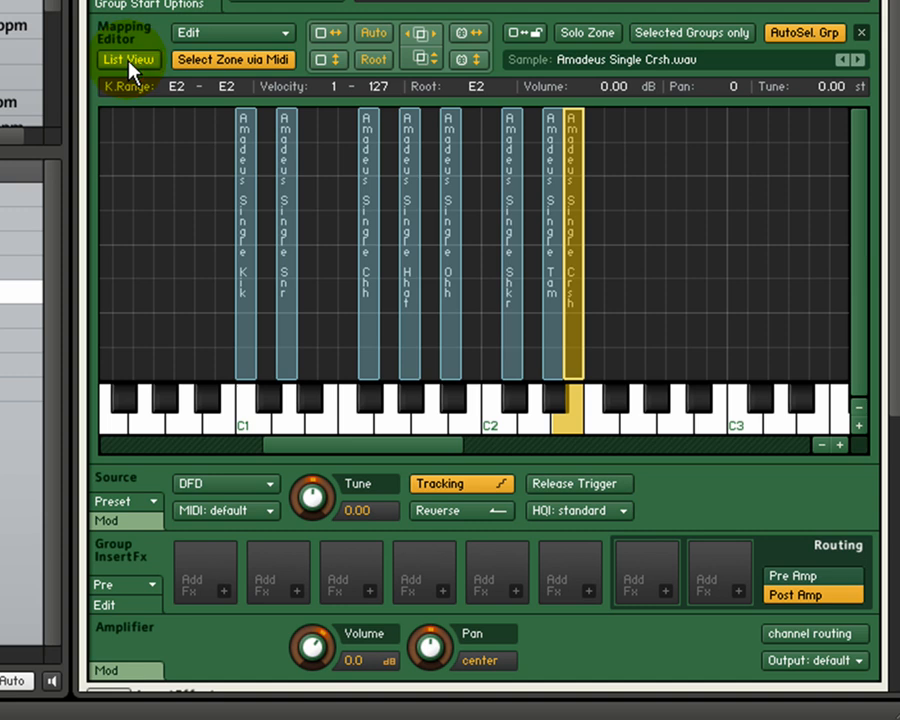
left_click(285, 33)
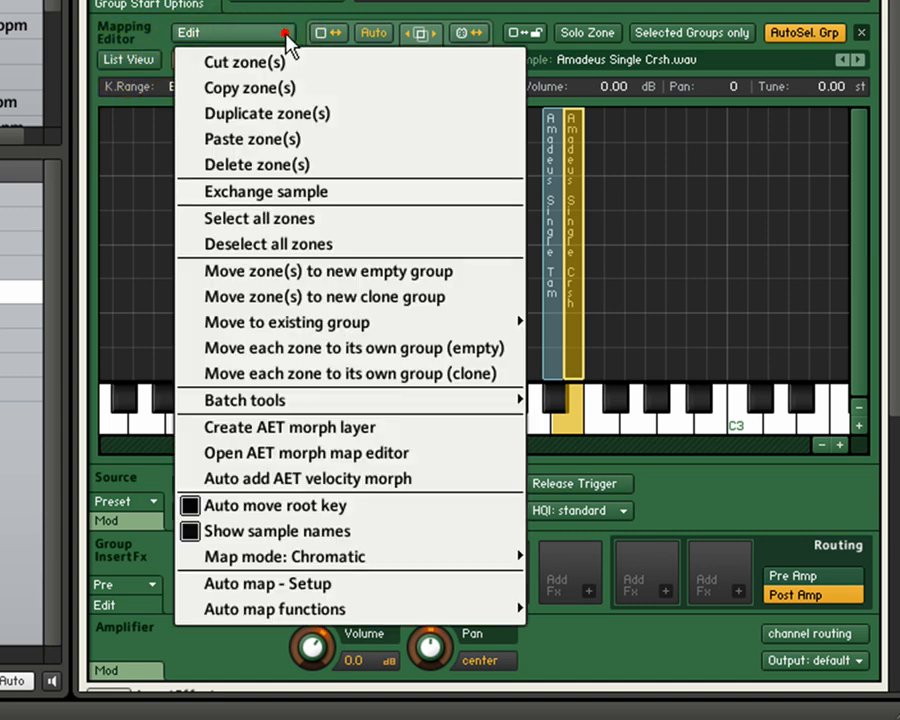
mouse_move(301, 556)
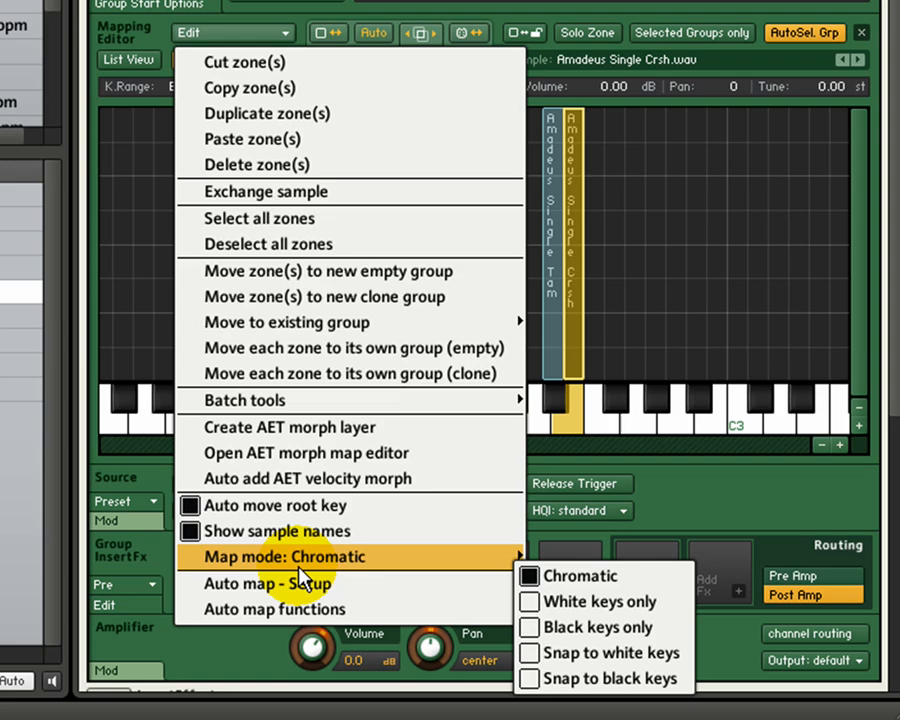
left_click(567, 577)
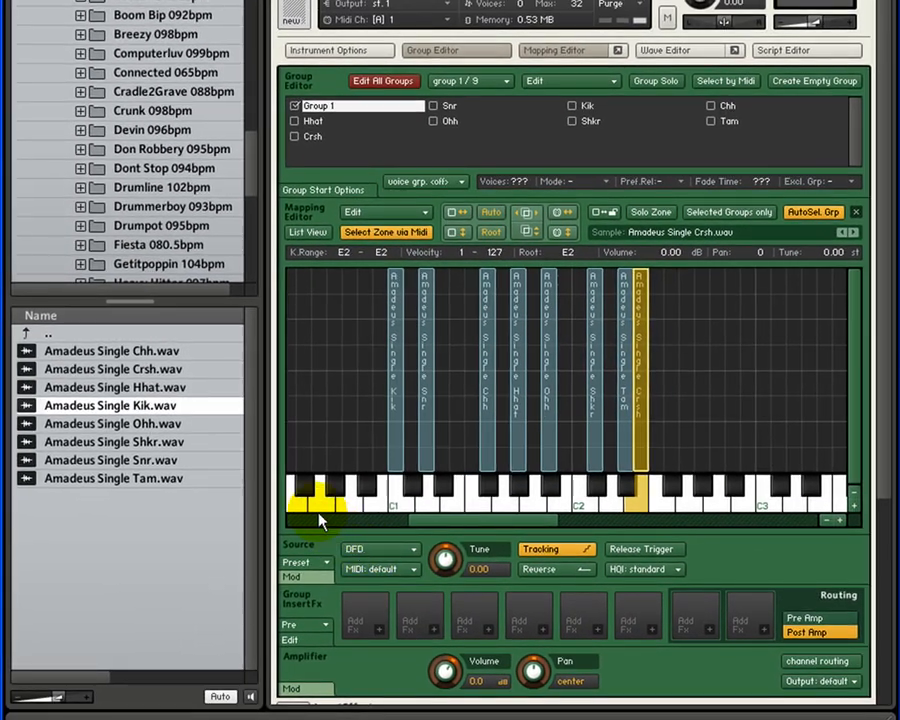
Try selecting the contiguous range of samples from Amadeus Single Chh.wav to Shkr.wav, and reduce the selection to Snr.wav
left_click(92, 351)
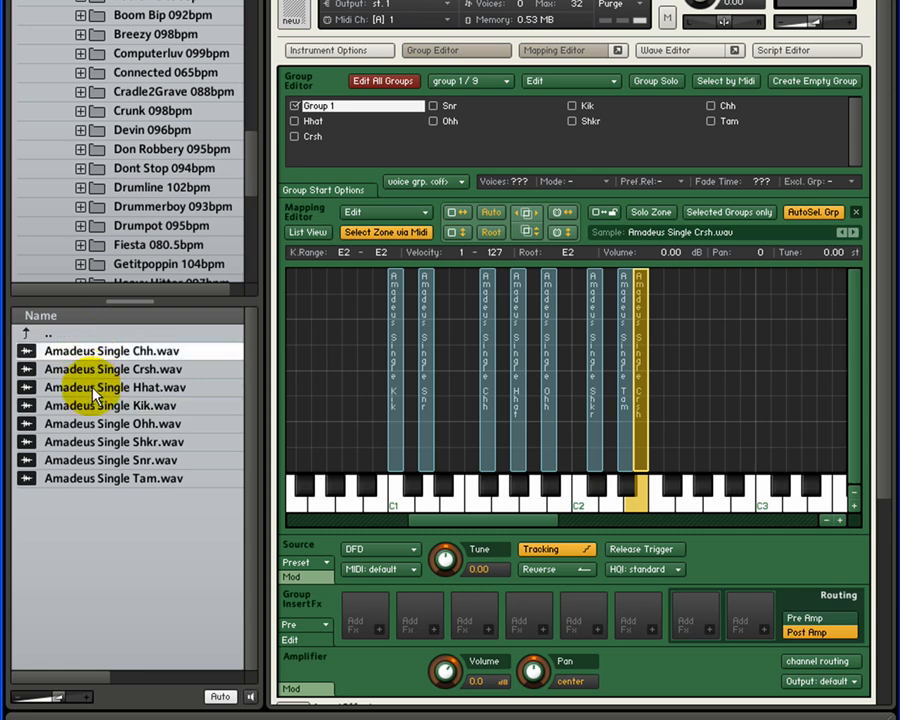
left_click(93, 448)
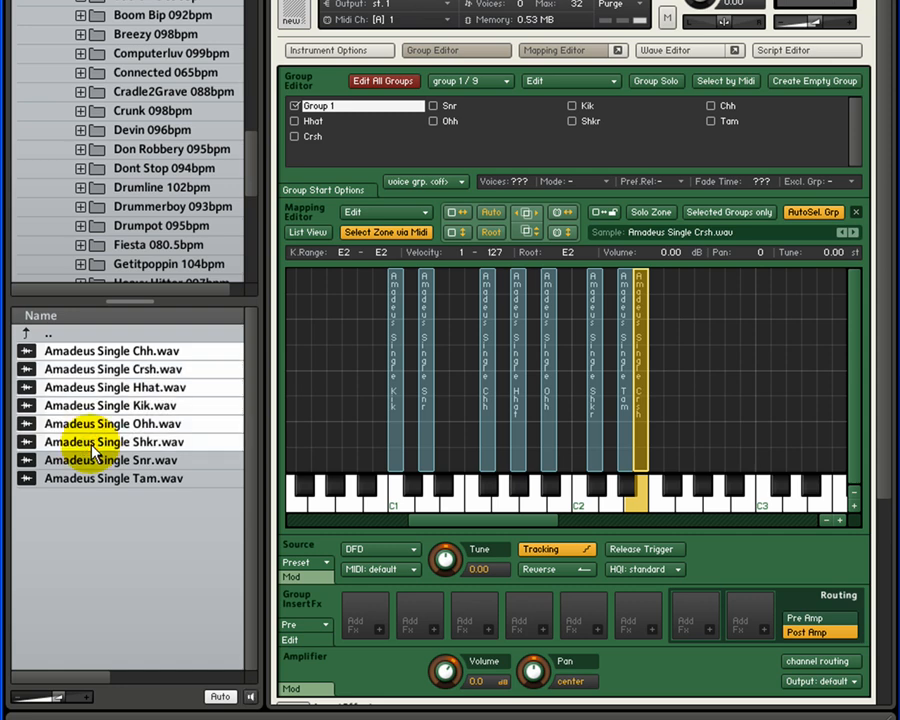
left_click(96, 460)
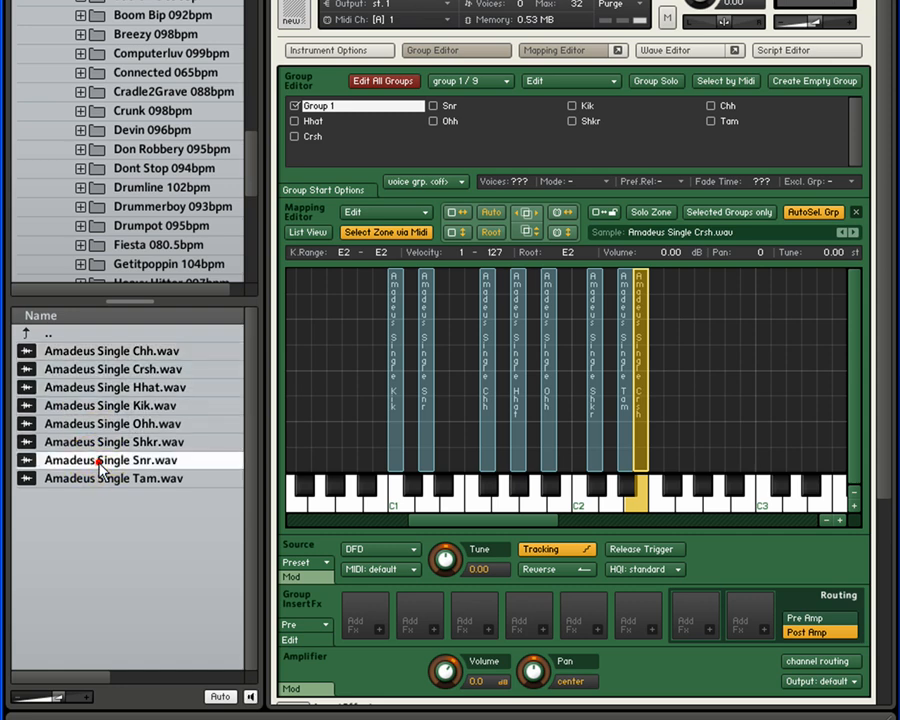
Select only the Amadeus Single Chh, Crsh, Kik and Shkr samples together in the file browser
left_click(104, 355)
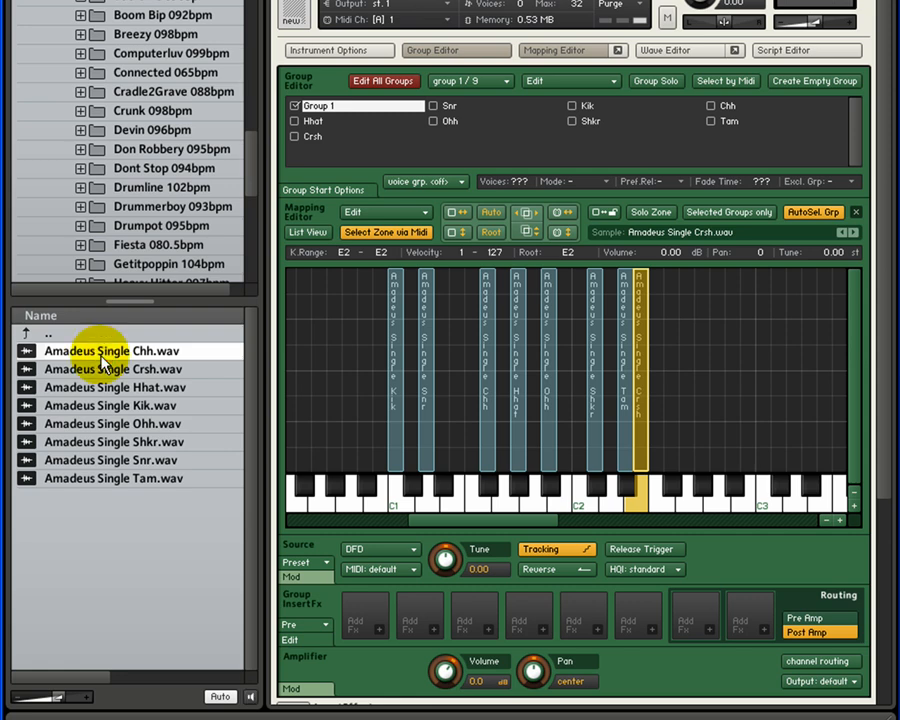
left_click(100, 368, "ctrl")
left_click(100, 404, "ctrl")
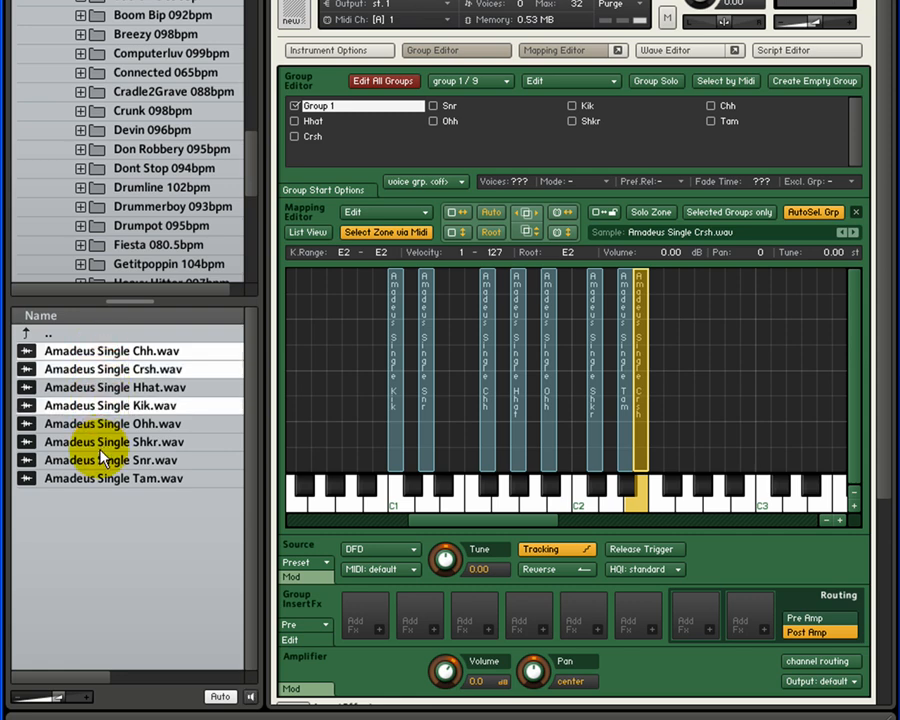
left_click(98, 441, "ctrl")
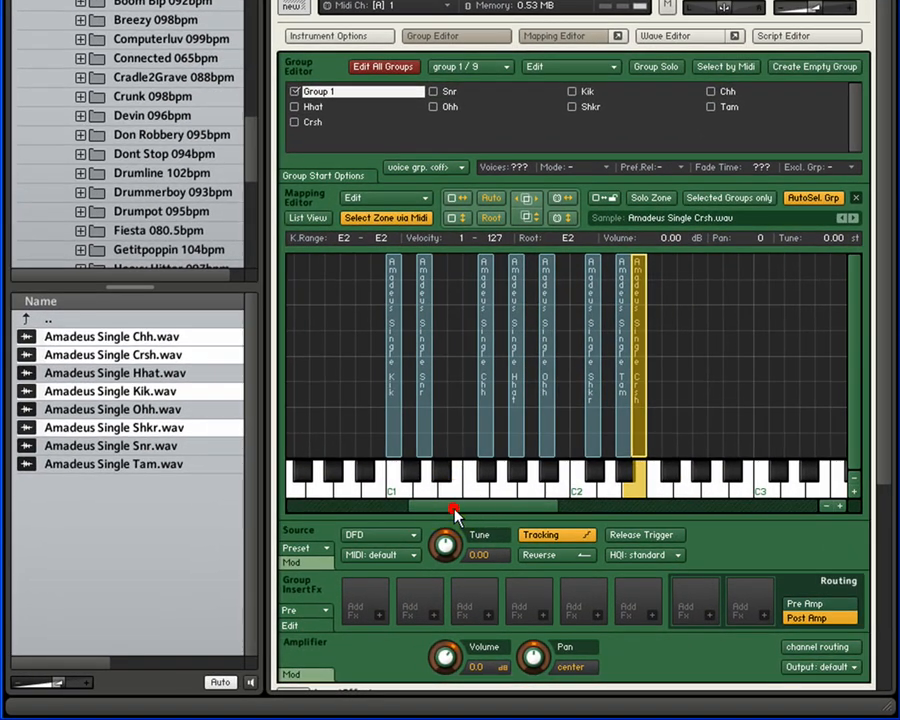
Map the four selected samples onto consecutive keys starting at C3, and delete those new zones again
left_click_drag(455, 519, 562, 516)
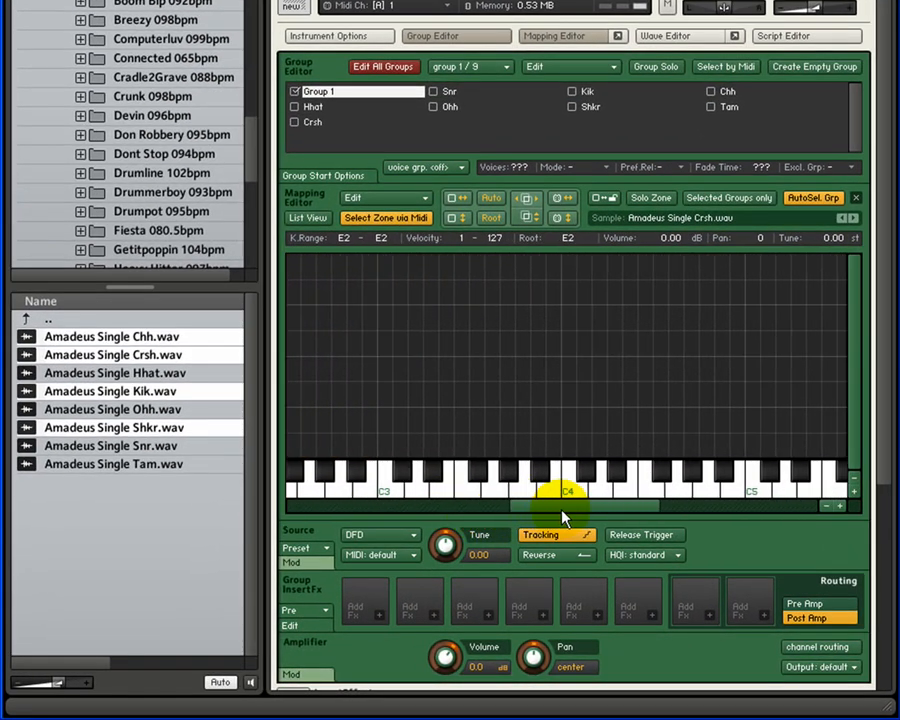
left_click(393, 486)
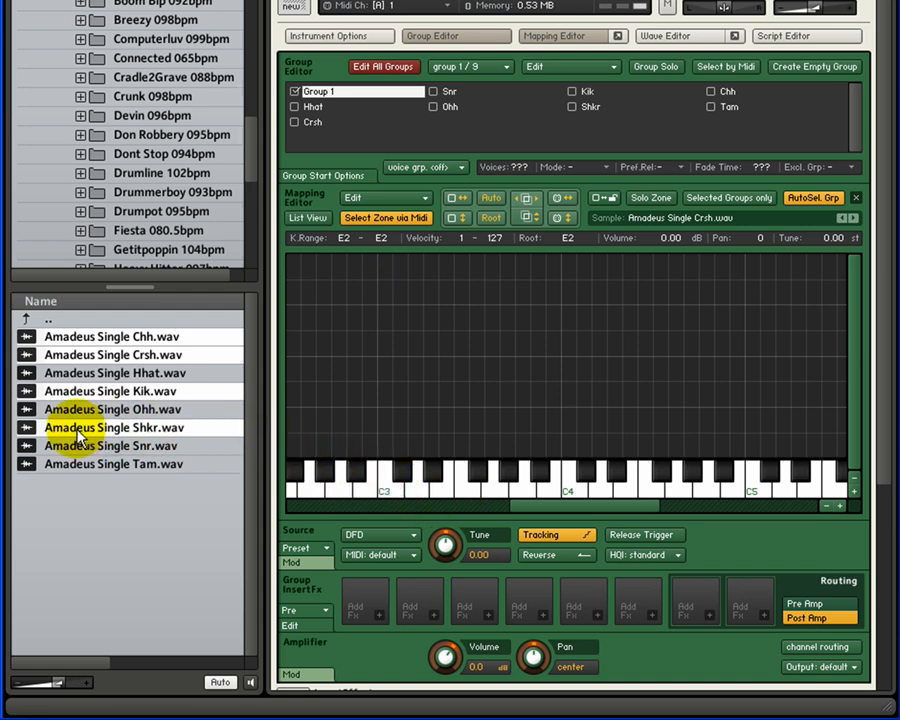
mouse_move(65, 437)
left_mouse_down()
mouse_move(68, 428)
mouse_move(201, 426)
mouse_move(392, 436)
mouse_move(388, 443)
mouse_move(392, 374)
mouse_move(392, 446)
left_mouse_up()
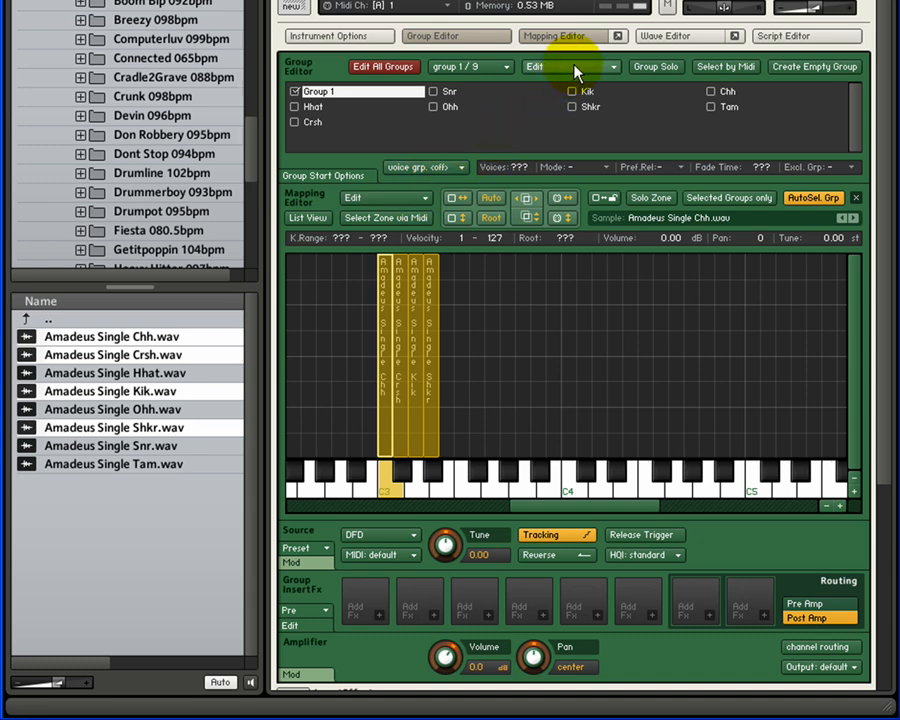
right_click(424, 292)
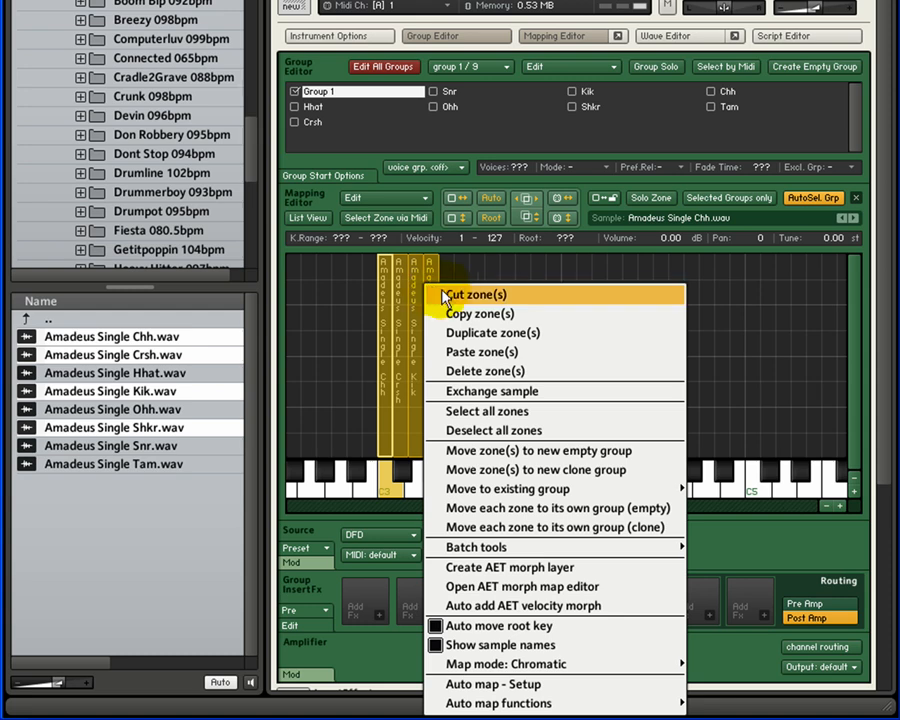
left_click(462, 372)
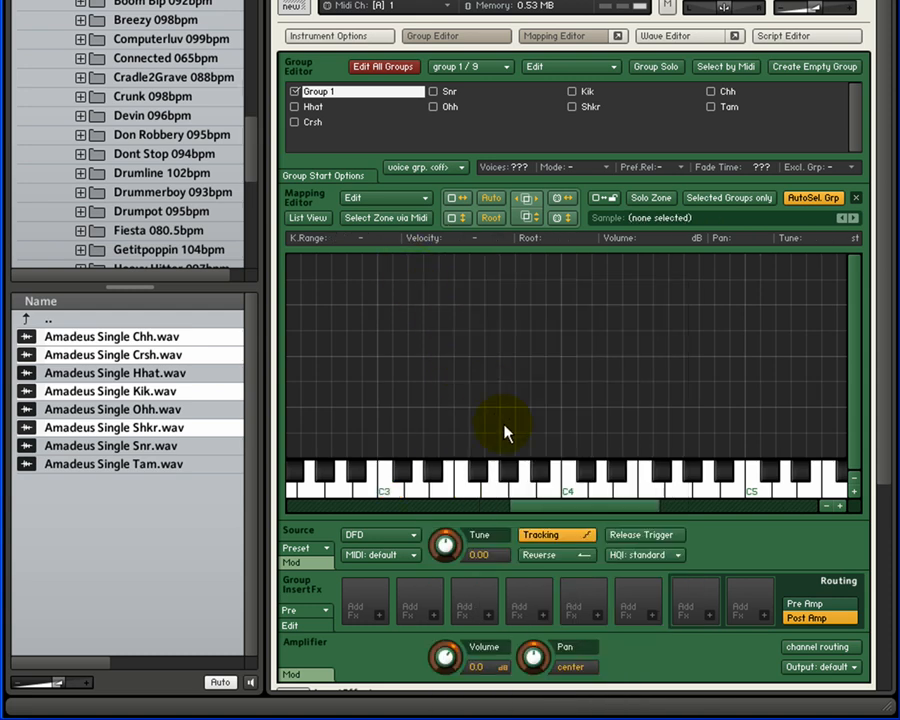
Set the map mode to White keys only and preview placing the four samples from C3 without dropping them
mouse_move(552, 506)
left_mouse_down()
mouse_move(451, 506)
mouse_move(554, 510)
left_mouse_up()
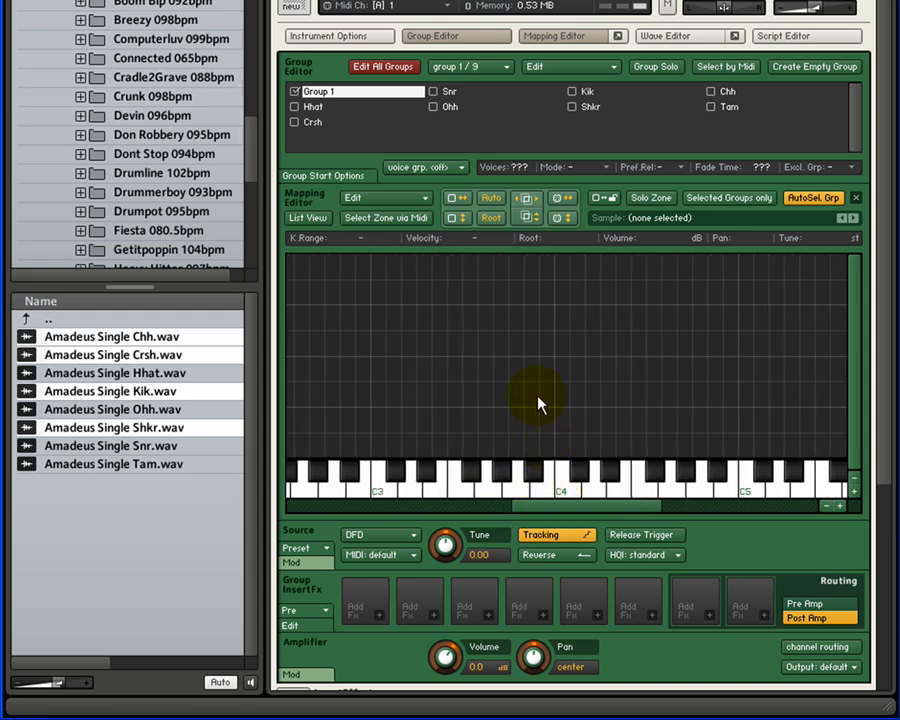
right_click(503, 279)
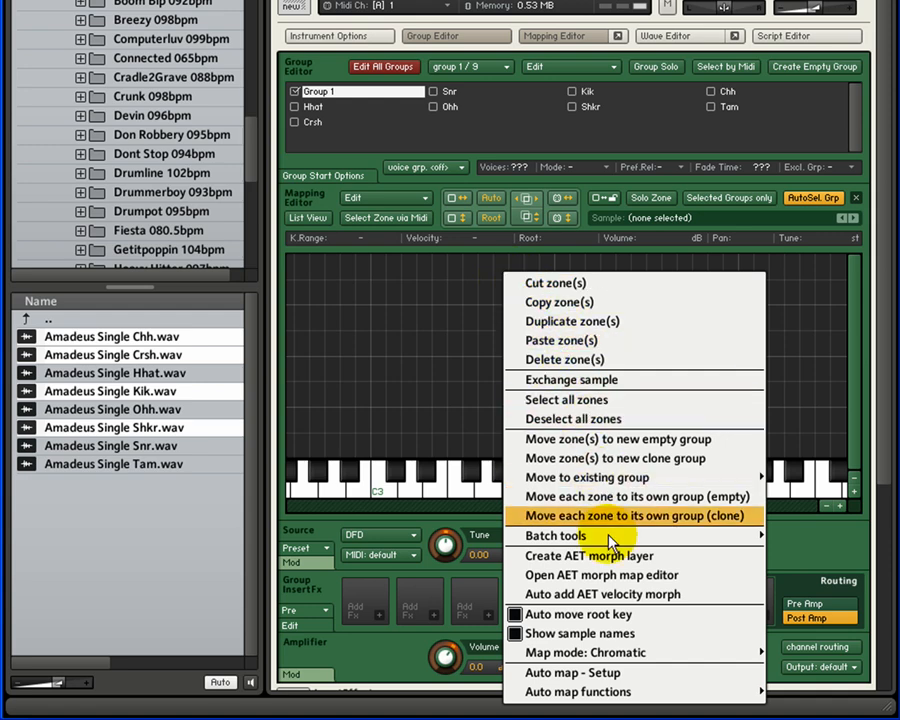
mouse_move(618, 662)
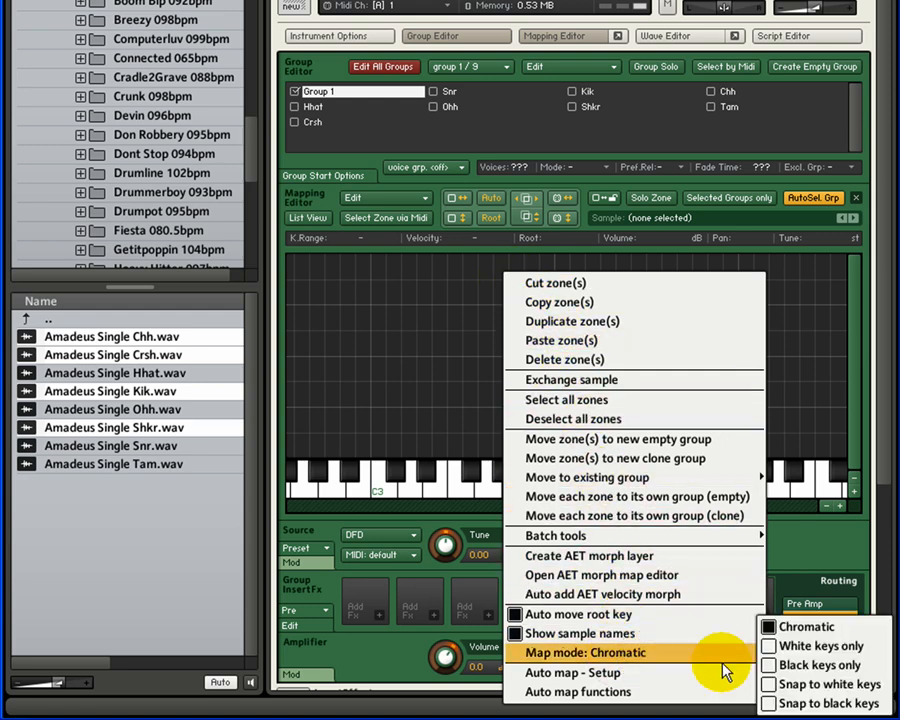
left_click(806, 650)
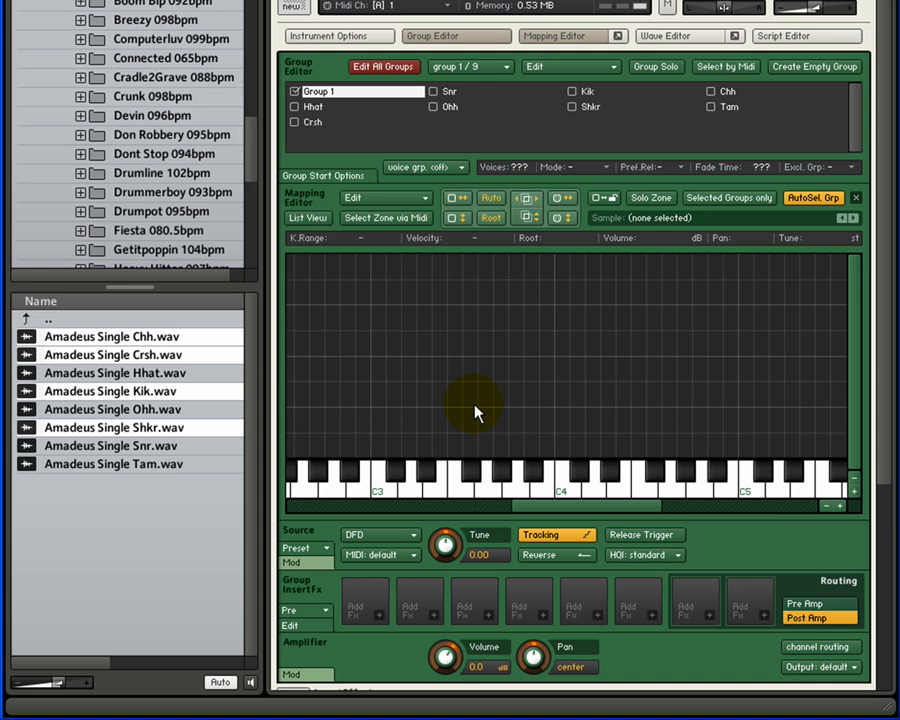
left_click(57, 430)
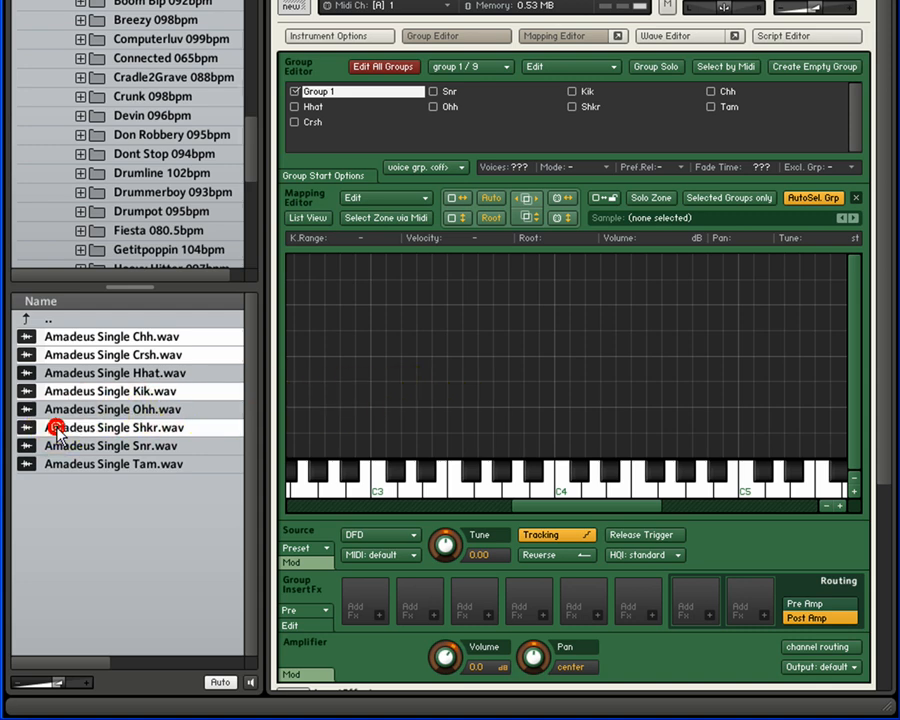
left_click_drag(57, 430, 379, 424)
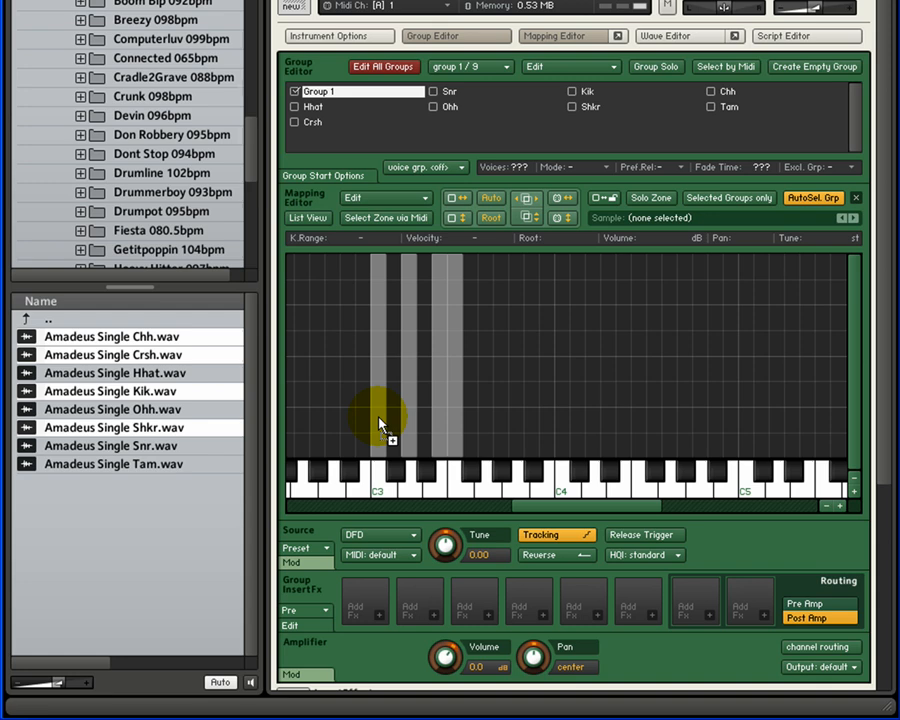
left_click_drag(379, 424, 200, 430)
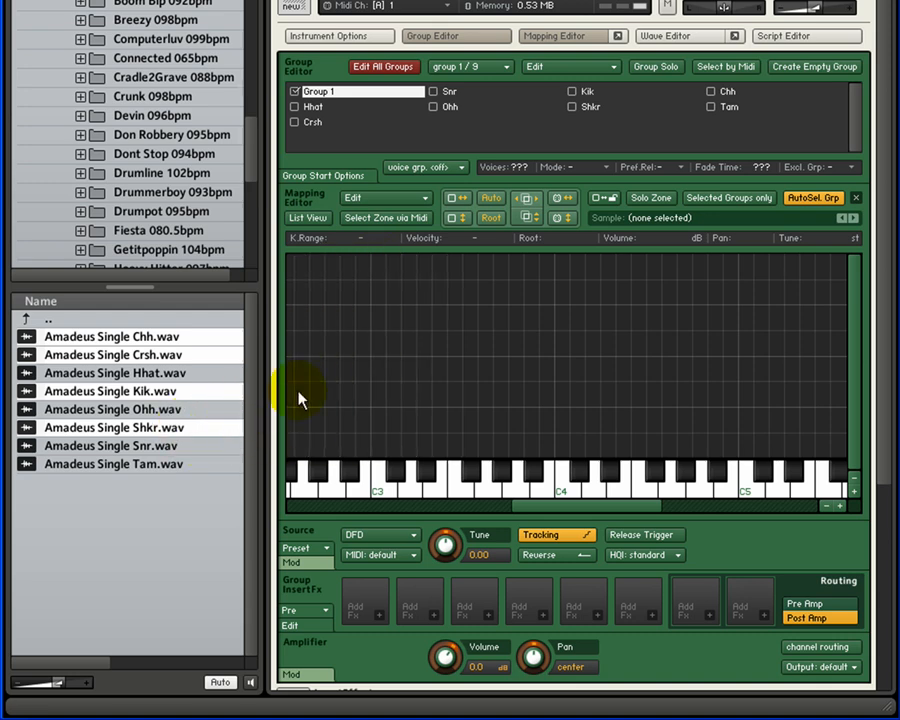
Set the map mode to Black keys only and preview placing the four samples without dropping them
right_click(452, 286)
mouse_move(502, 663)
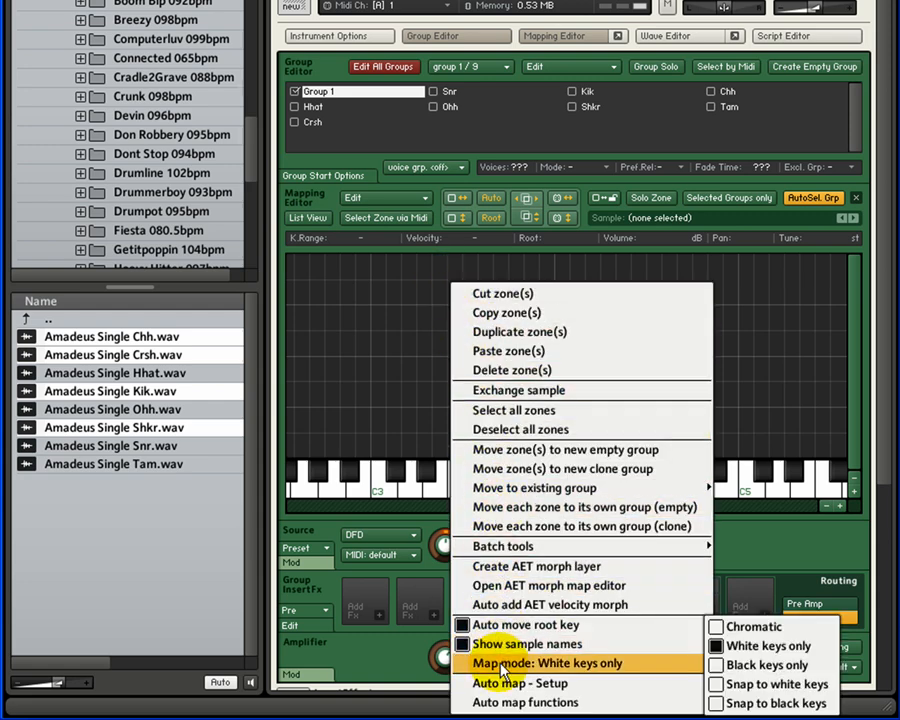
left_click(736, 666)
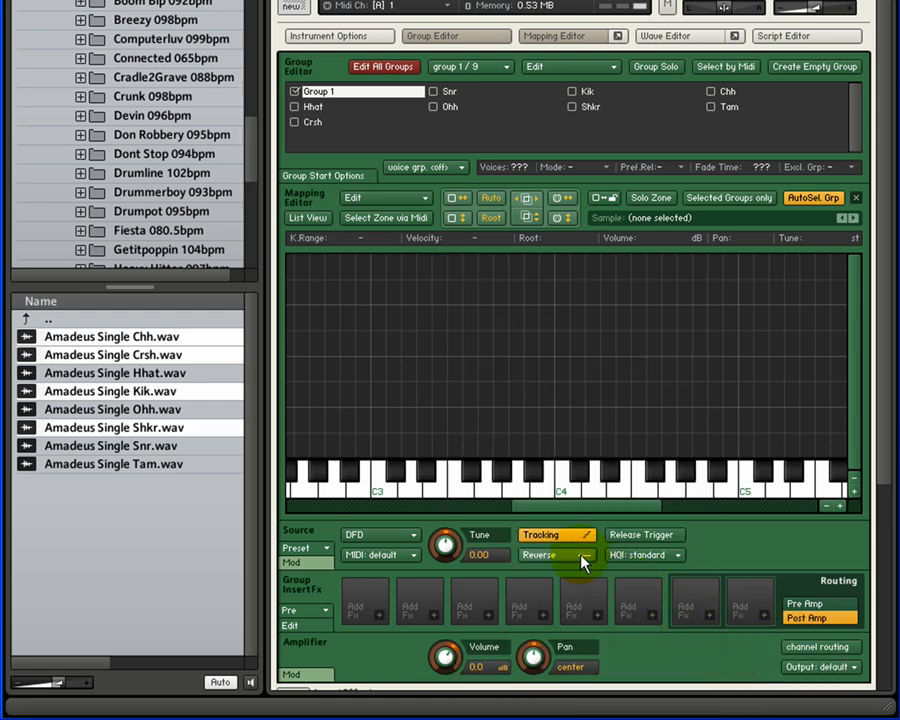
left_click_drag(68, 427, 225, 440)
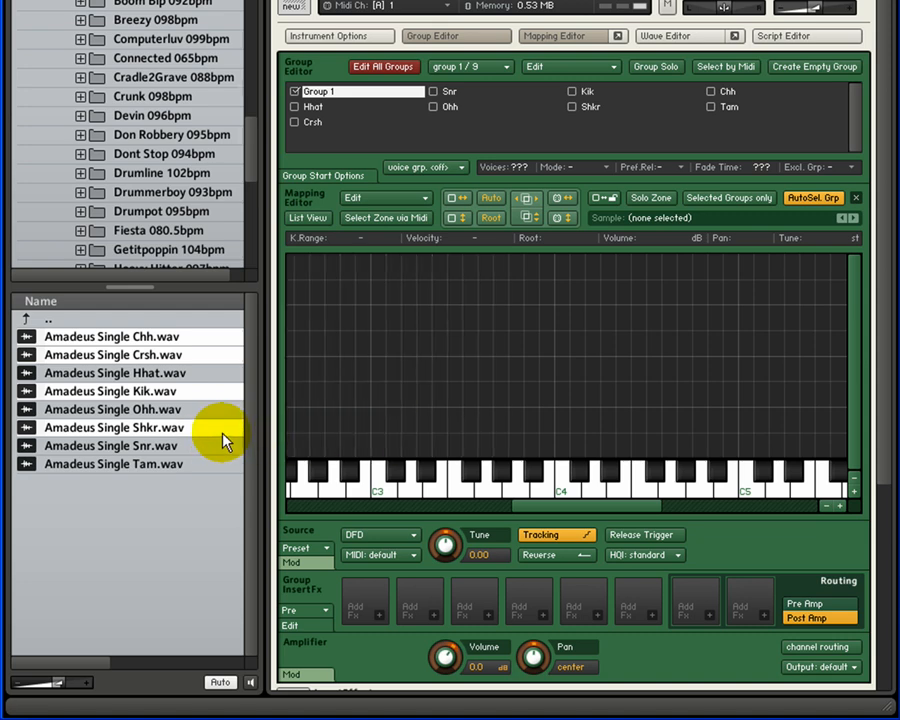
Set the map mode to Snap to white keys and preview the four samples' wide zones from C3 without dropping them
right_click(474, 275)
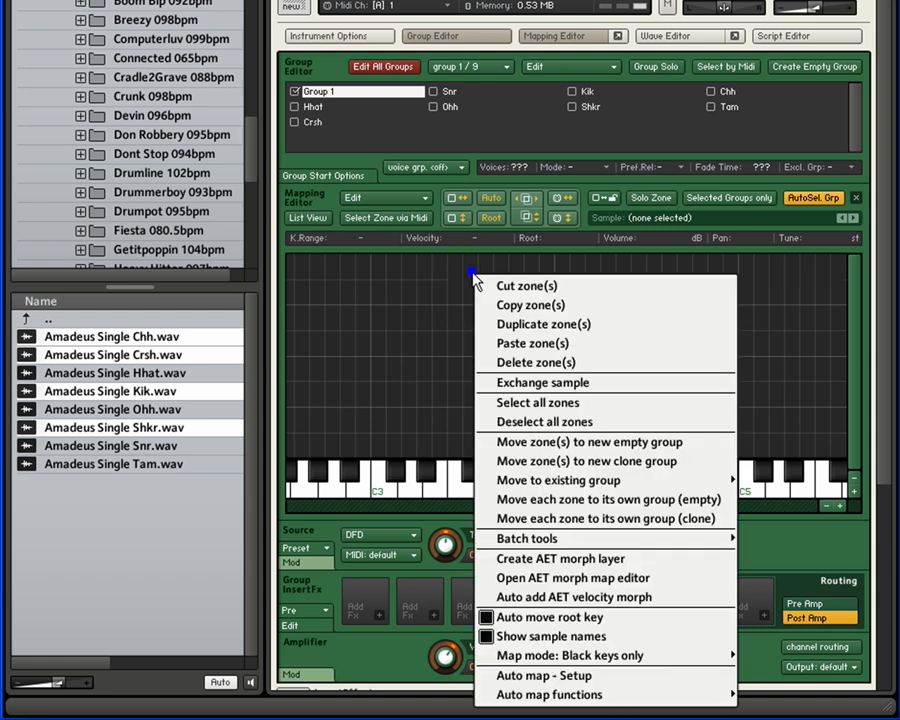
mouse_move(552, 654)
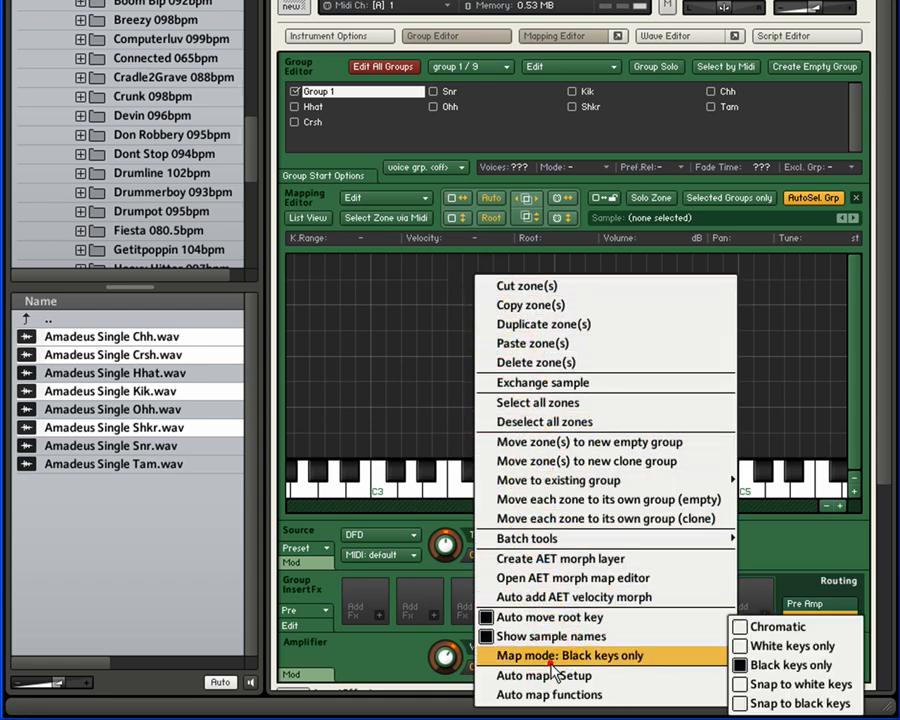
left_click(790, 690)
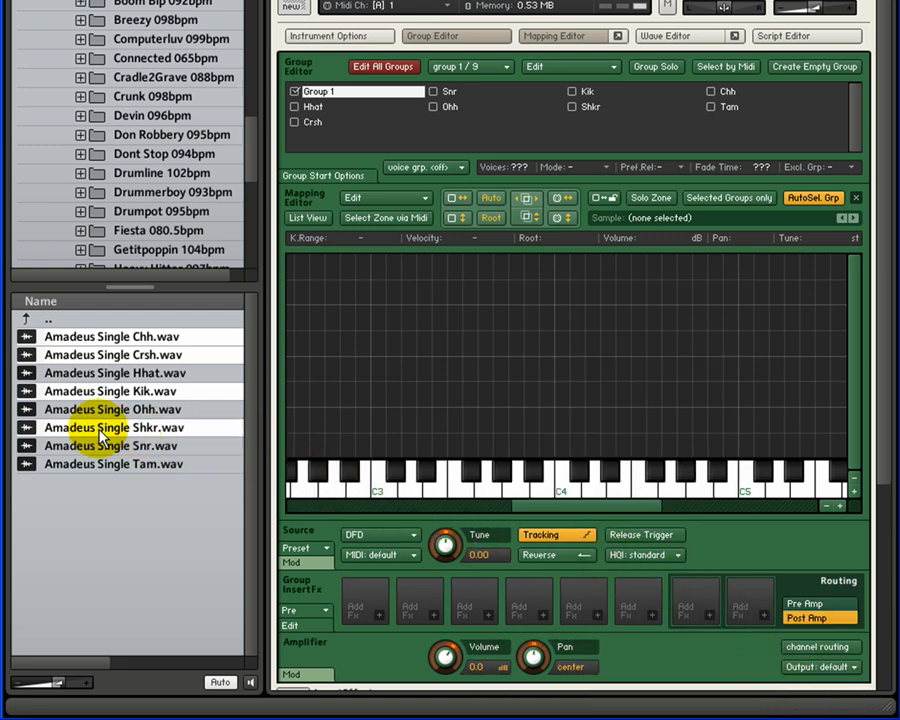
left_click_drag(90, 426, 380, 378)
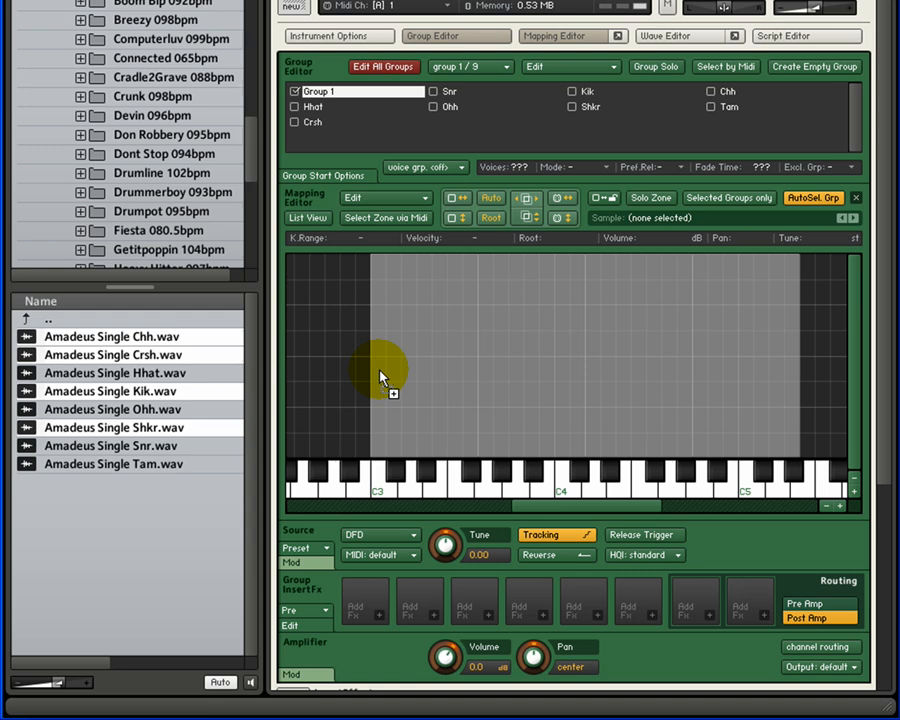
left_click_drag(380, 378, 228, 440)
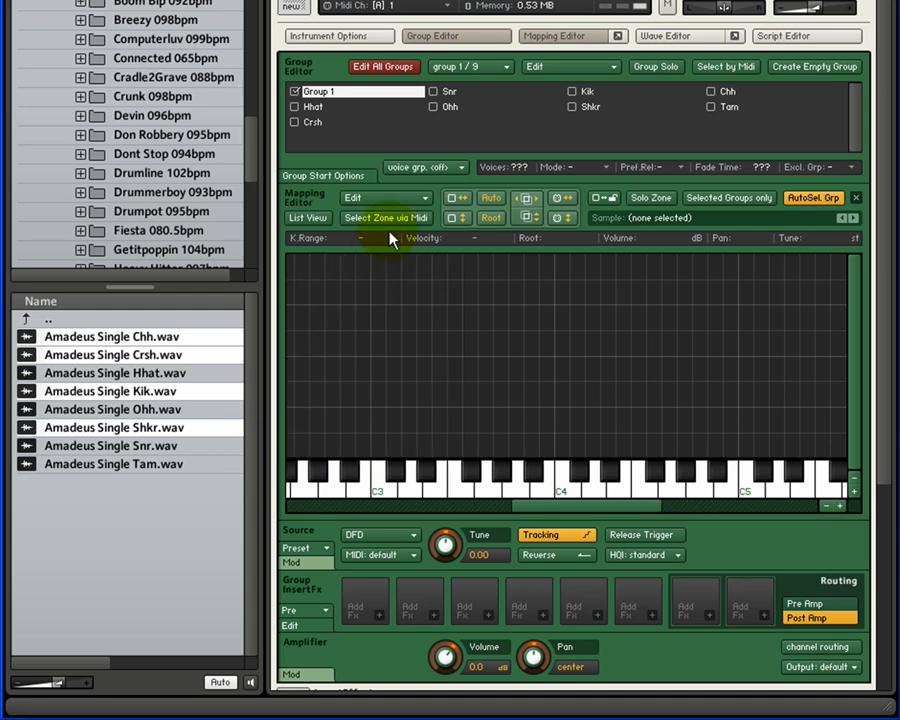
Set the map mode to Snap to black keys and preview placing the four samples without dropping them
left_click(418, 199)
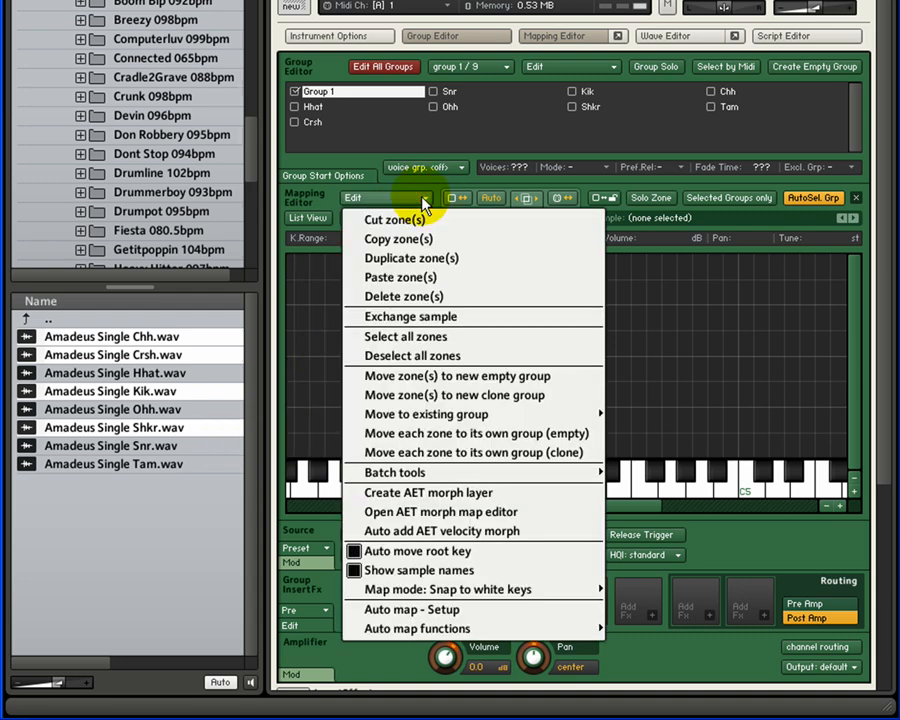
mouse_move(486, 589)
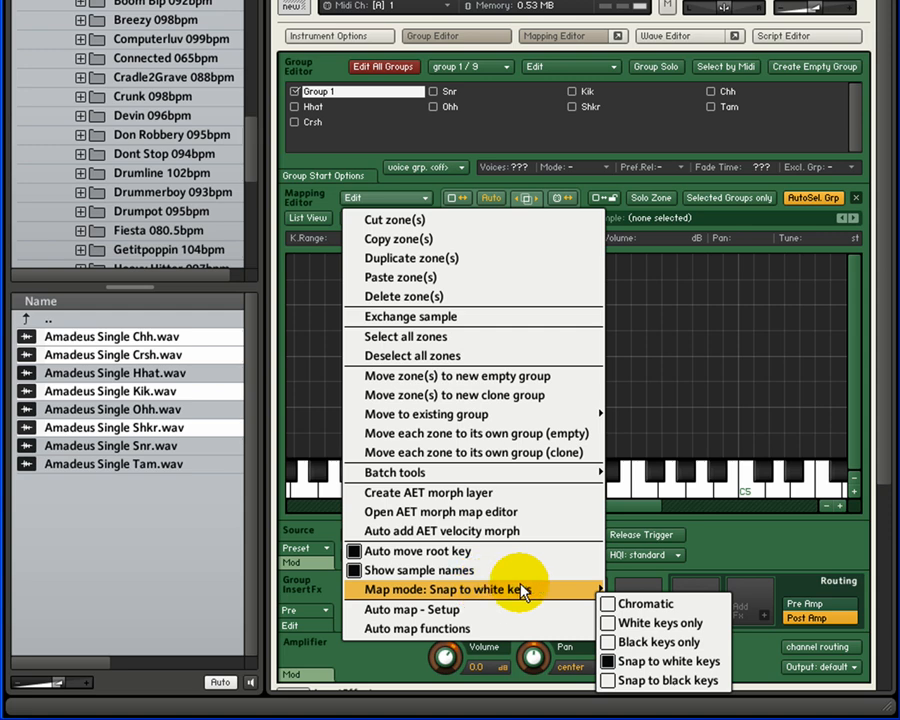
left_click(653, 680)
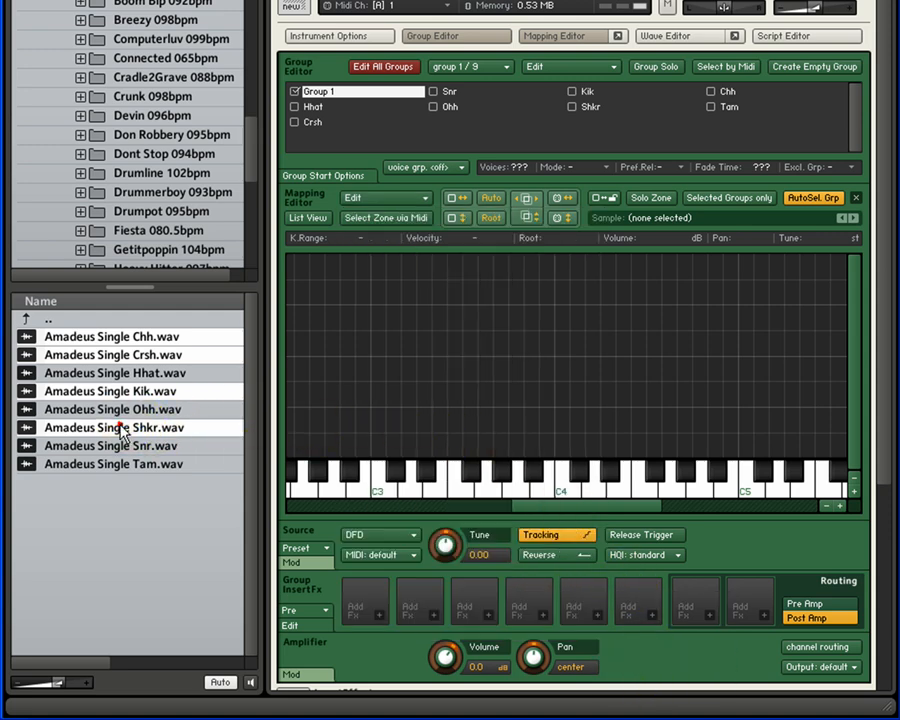
left_click_drag(121, 430, 229, 434)
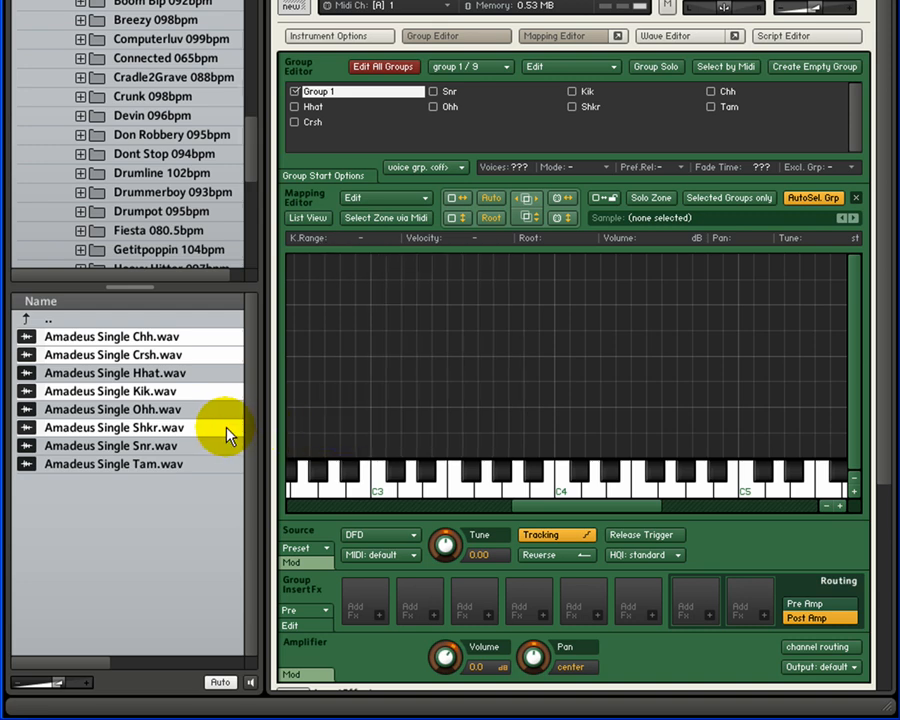
Select the Amadeus Single Kik zone on C1 in the mapping grid
left_click_drag(583, 512, 458, 517)
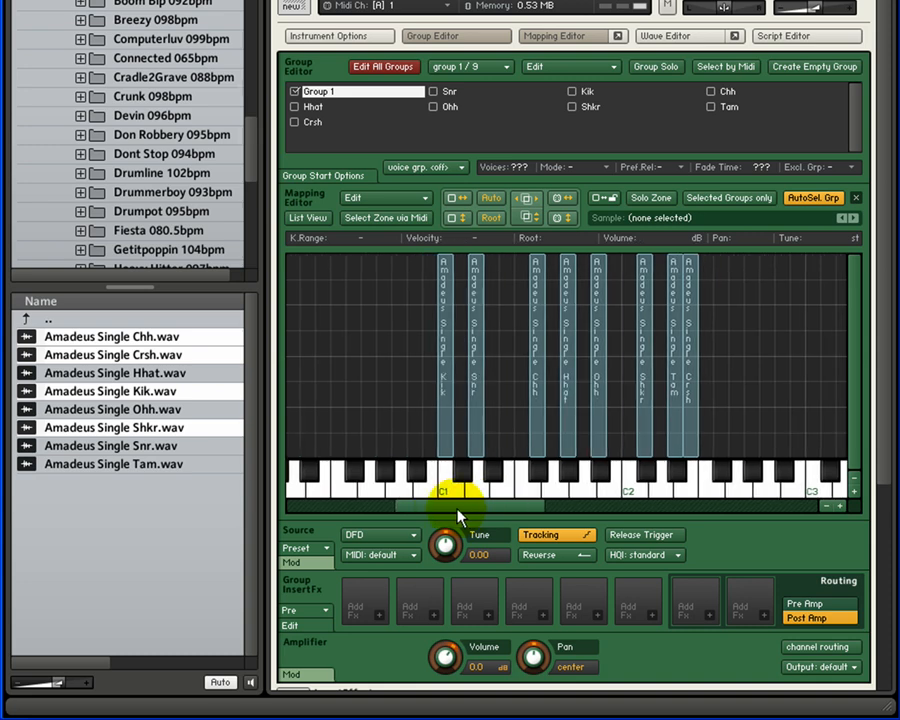
left_click(444, 387)
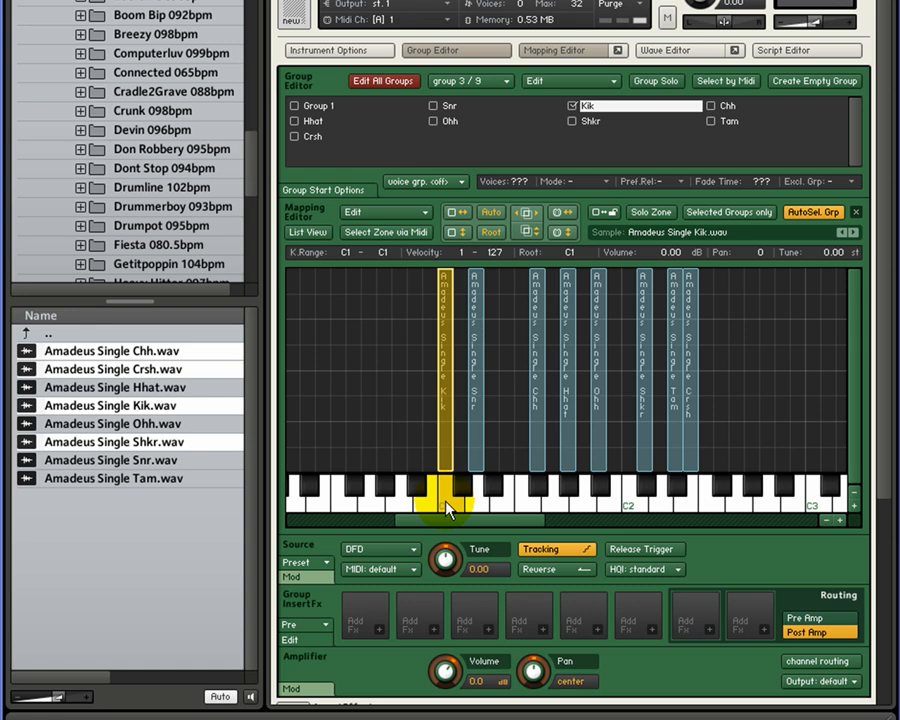
Set the Mapping Editor's map mode to Chromatic
left_click(424, 213)
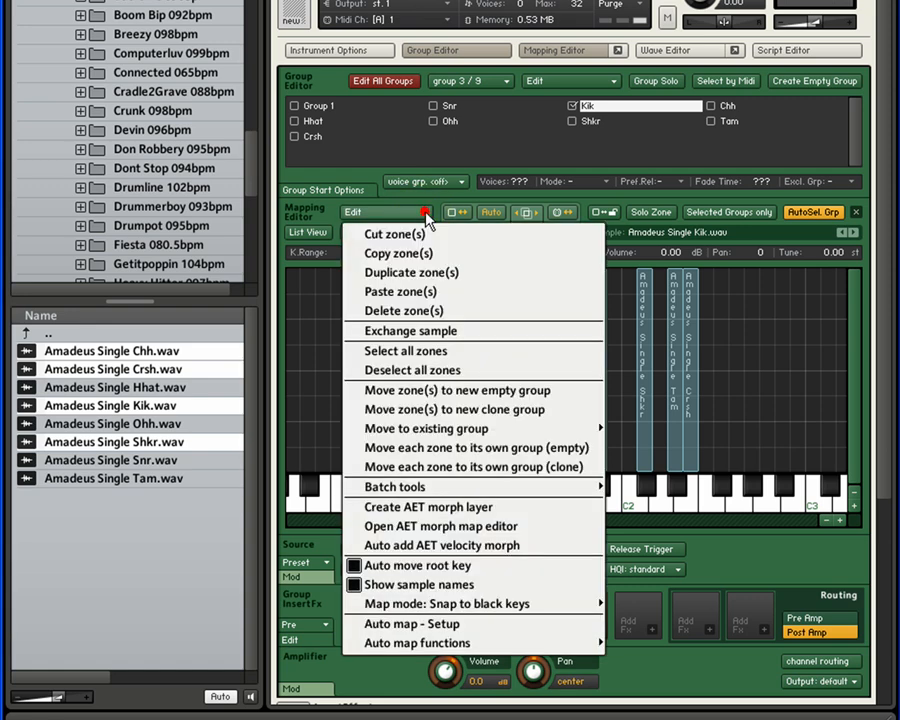
mouse_move(473, 610)
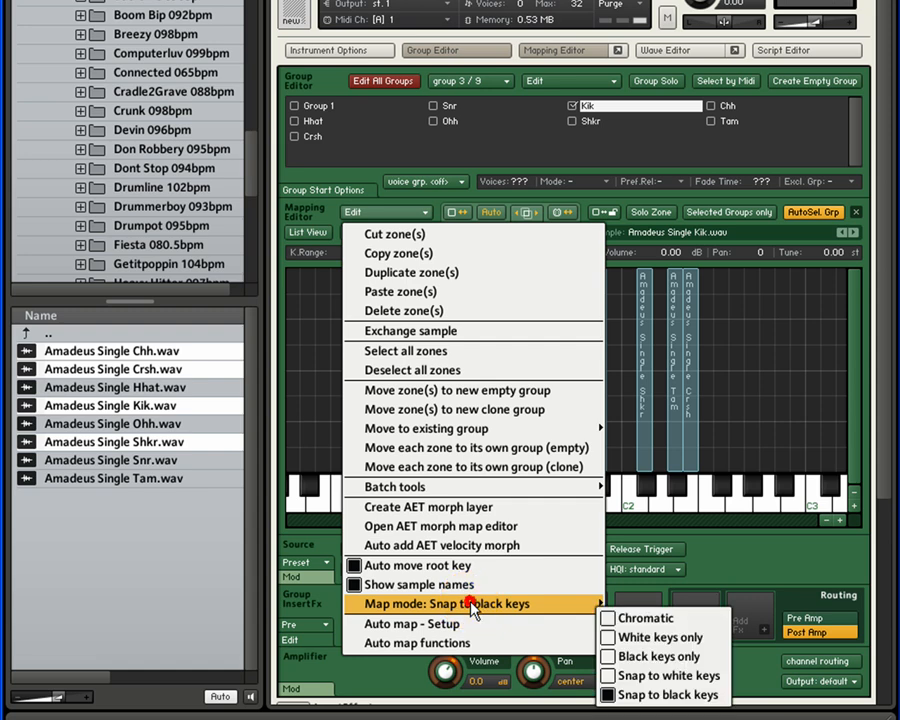
left_click(622, 619)
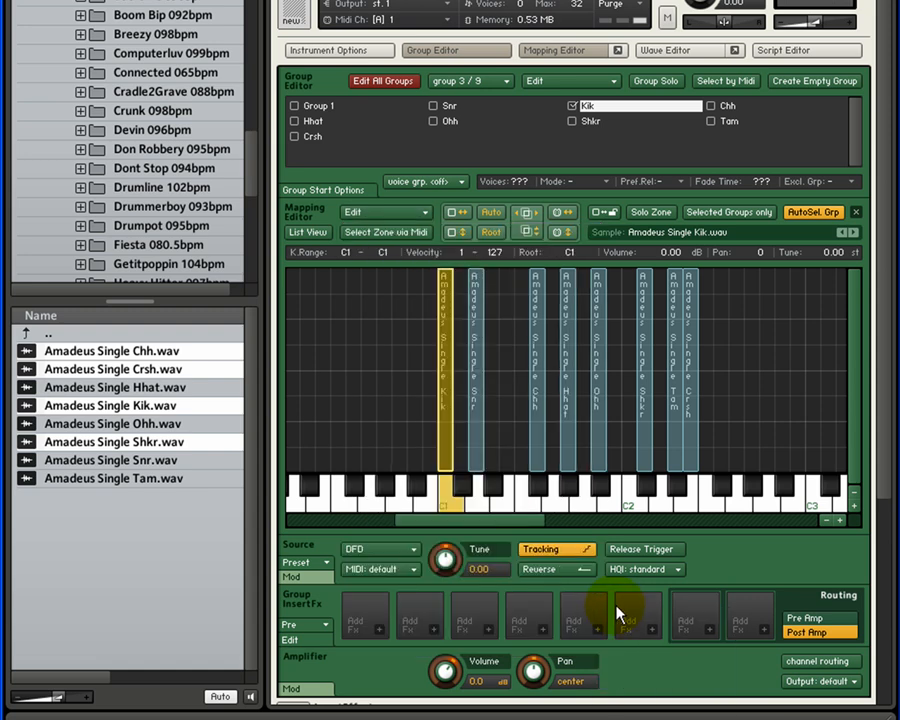
Make Group 1 the active group and map Amadeus Single Kik.wav to a single-key zone on C3
left_click(320, 107)
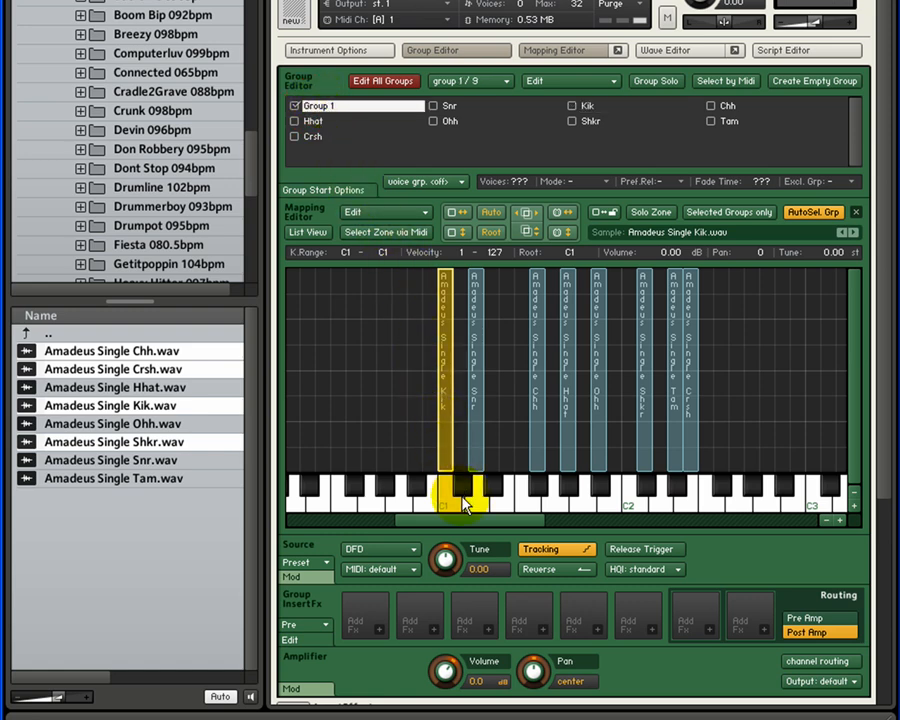
left_click_drag(470, 527, 538, 526)
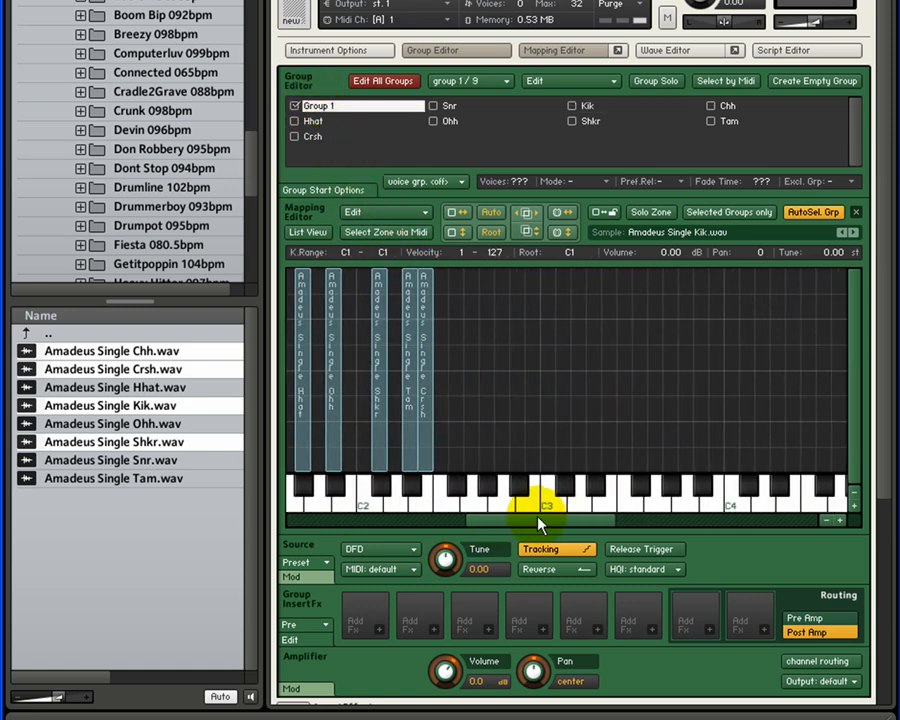
left_click(185, 425)
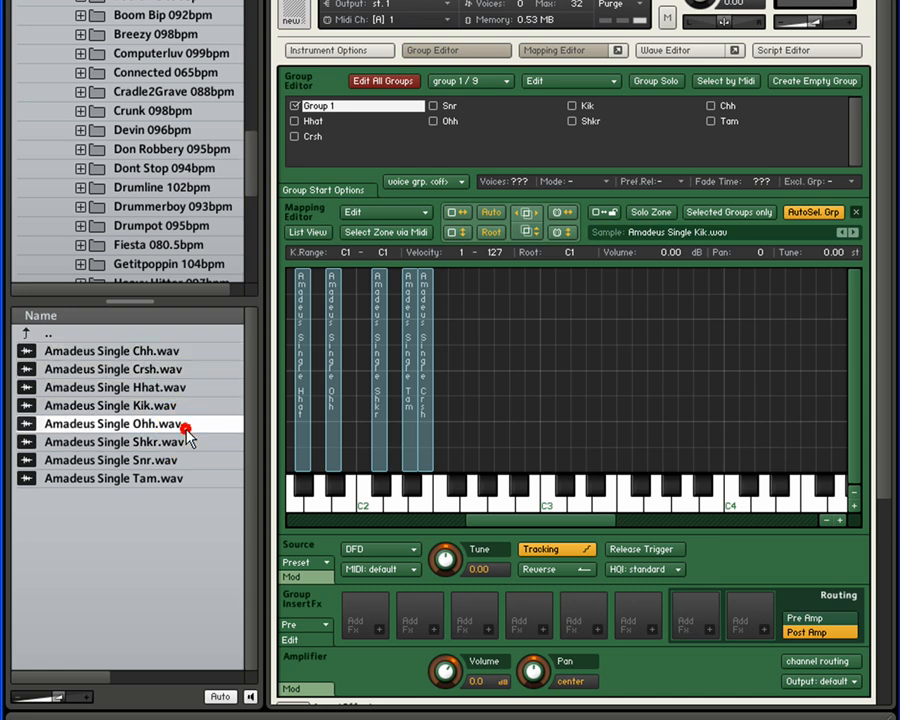
left_click(169, 405)
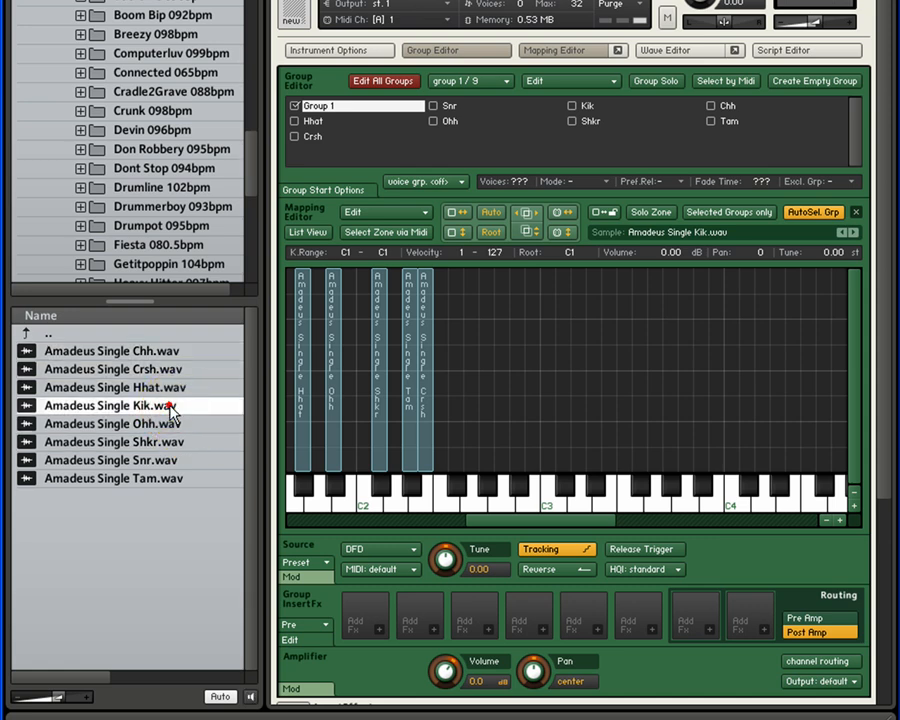
left_click_drag(169, 404, 543, 462)
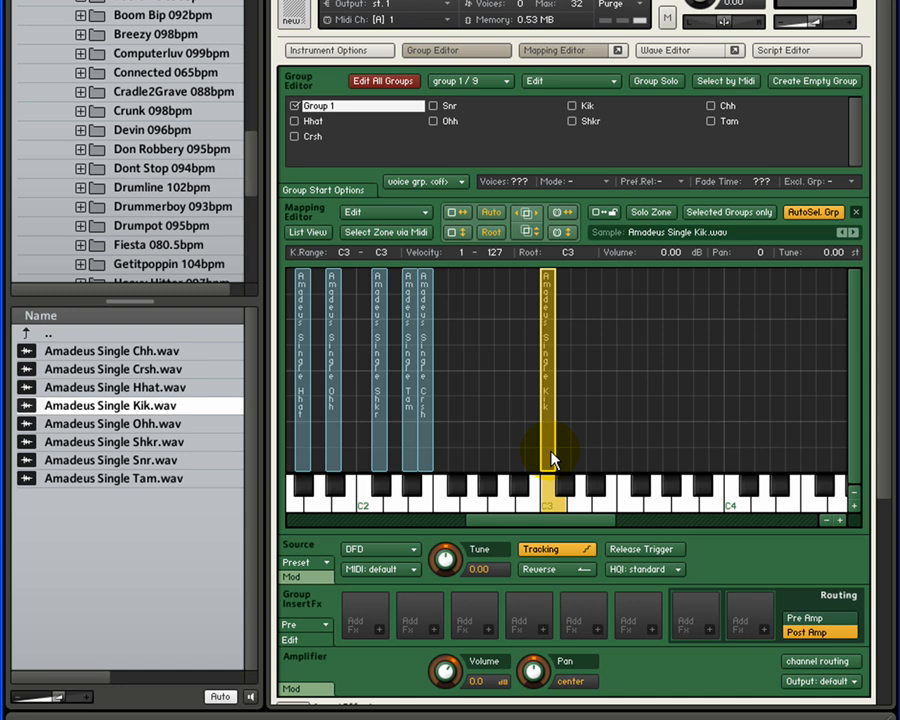
Try moving the new Kik zone's root key down and up the keyboard, and return it to C3
left_click(532, 506)
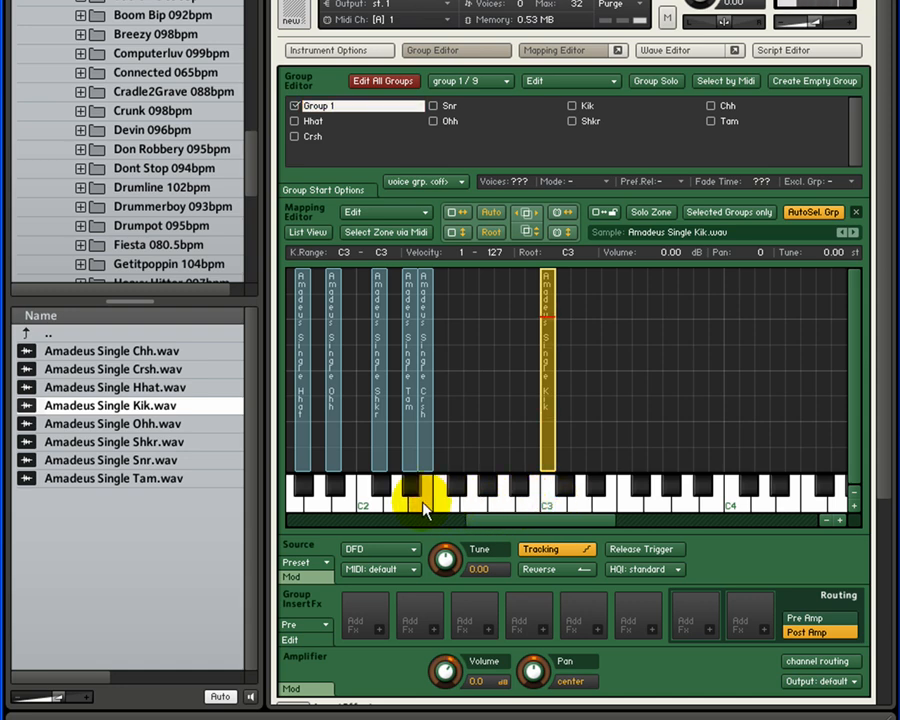
left_click_drag(404, 508, 816, 505)
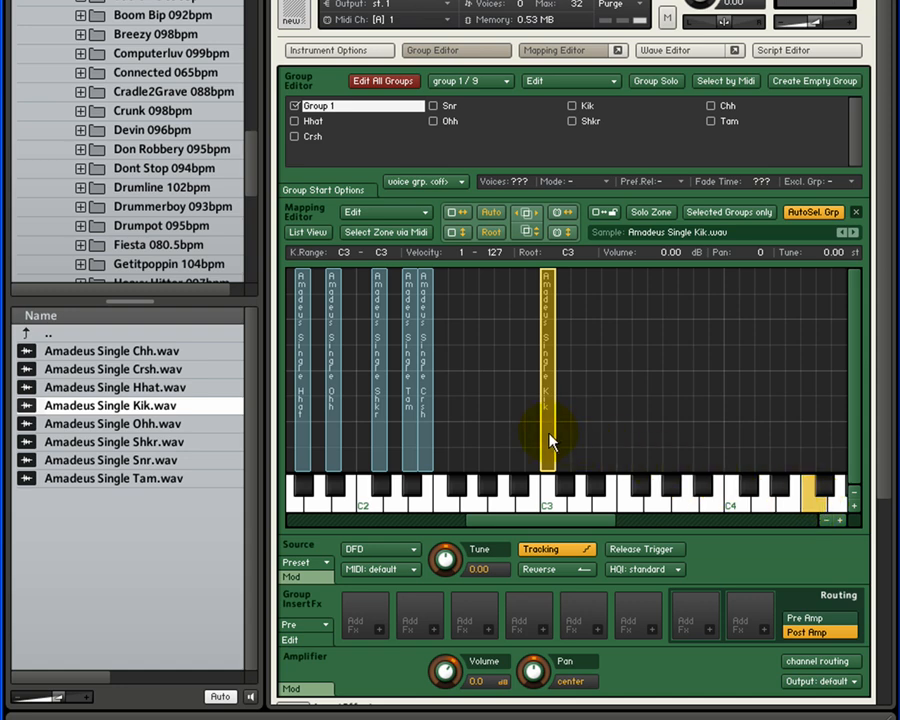
left_click(806, 493)
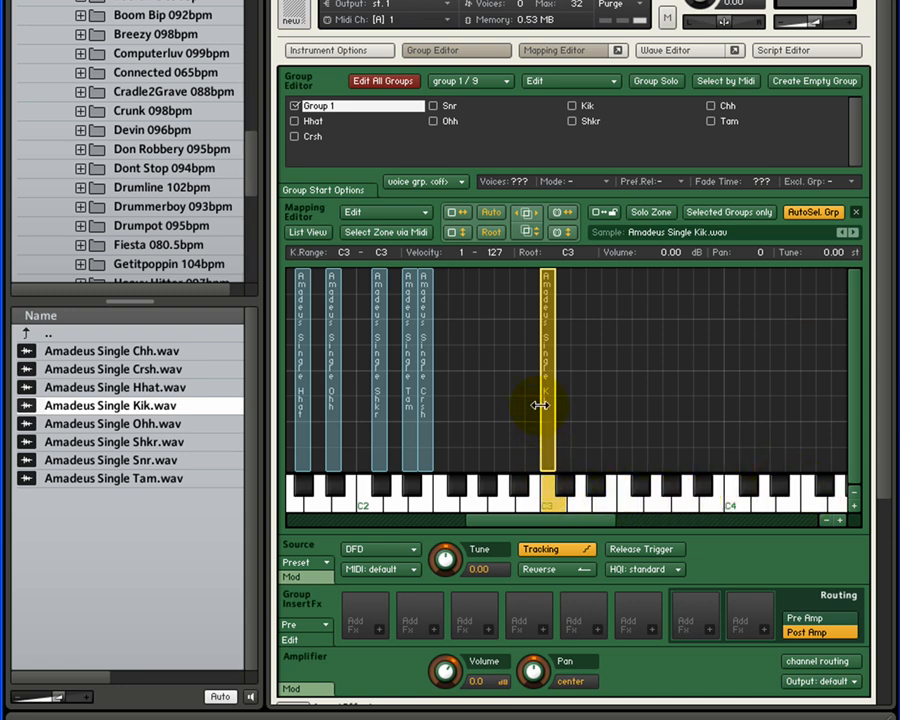
Stretch the new Kik zone's key range to F#2–F4, switching Tracking off and back on for comparison
left_click_drag(552, 386, 818, 388)
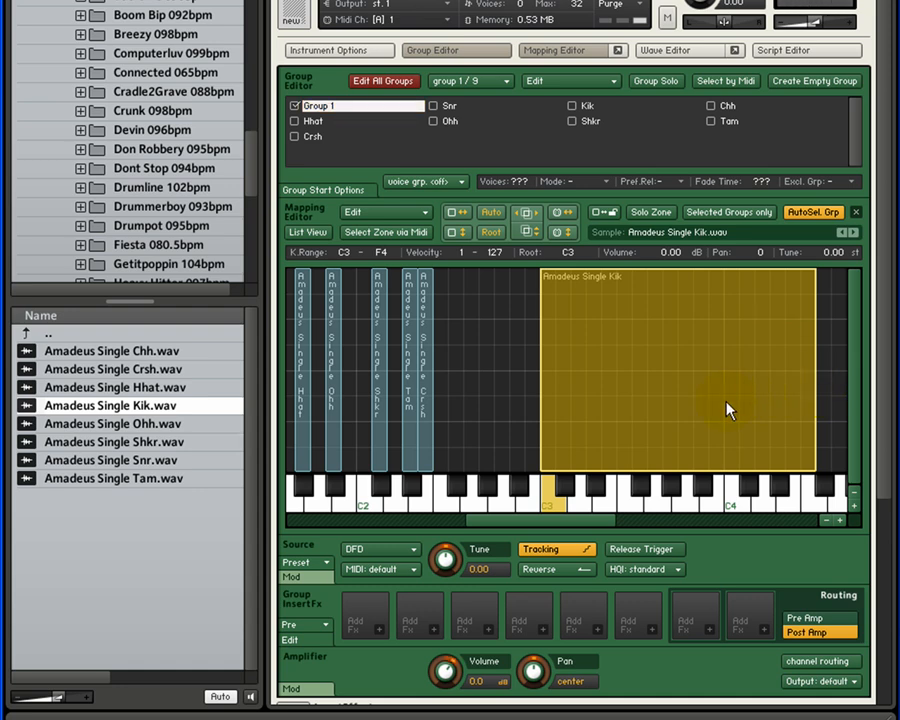
left_click(556, 551)
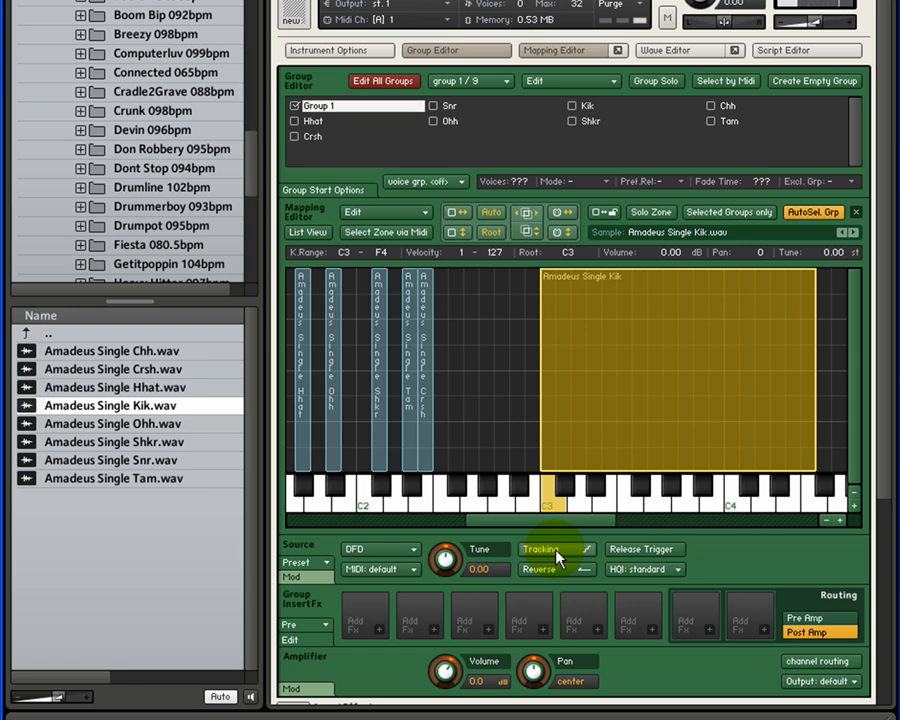
left_click(556, 554)
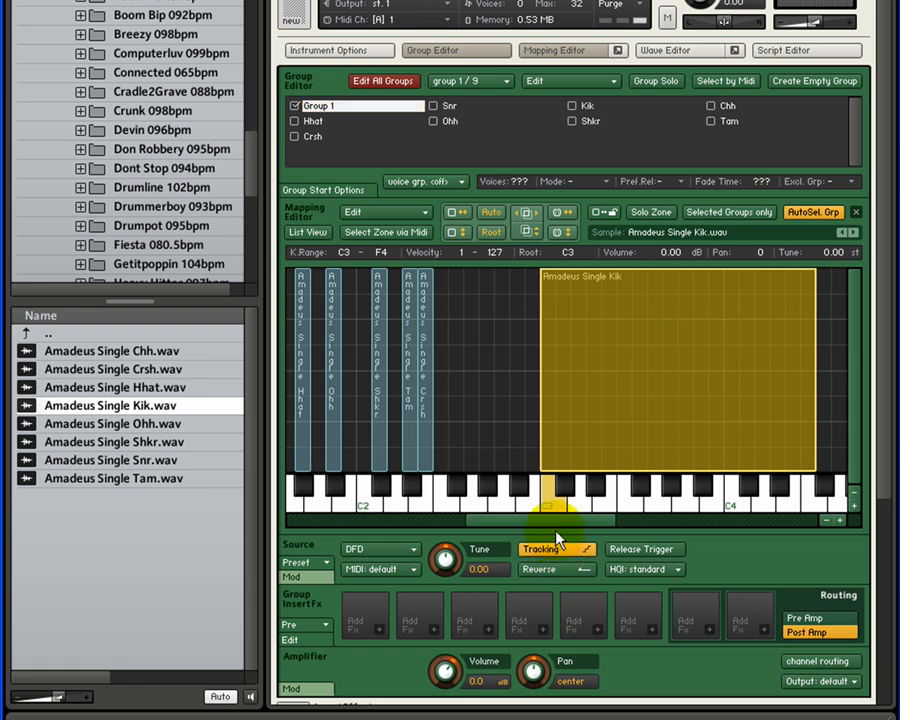
left_click_drag(540, 397, 450, 399)
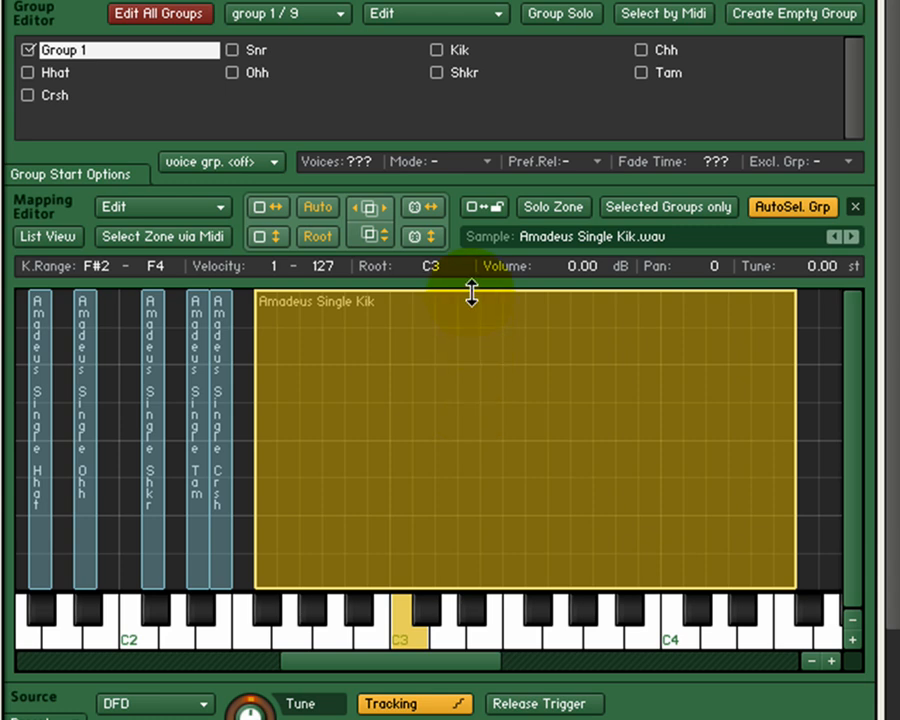
Try resizing the Kik zone's velocity range by its upper and lower edges, and restore it to 1–127
mouse_move(471, 289)
left_mouse_down()
mouse_move(472, 420)
mouse_move(471, 288)
left_mouse_up()
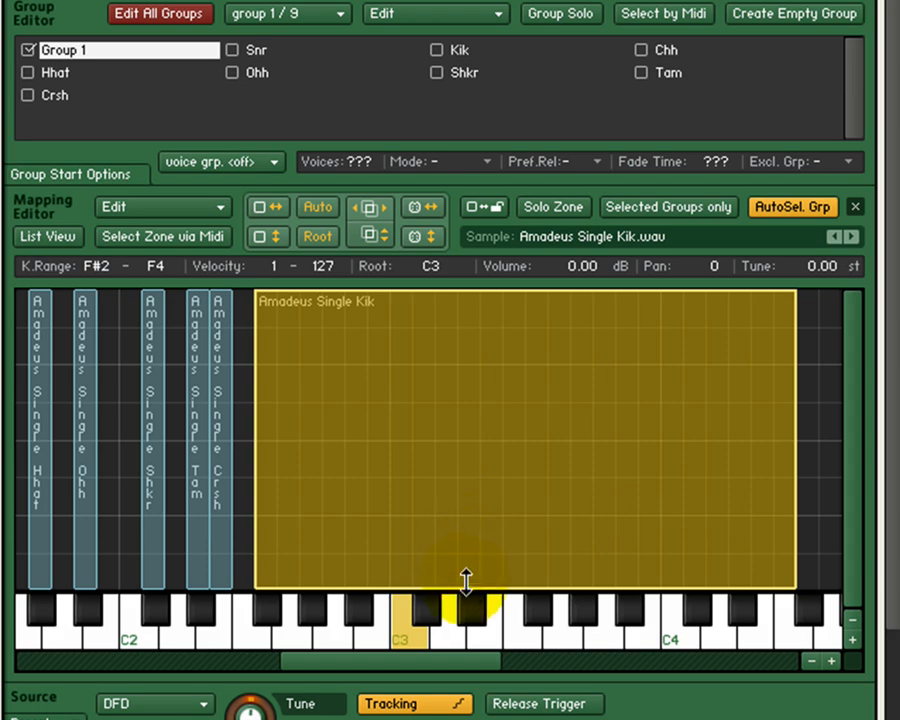
left_click_drag(466, 585, 452, 622)
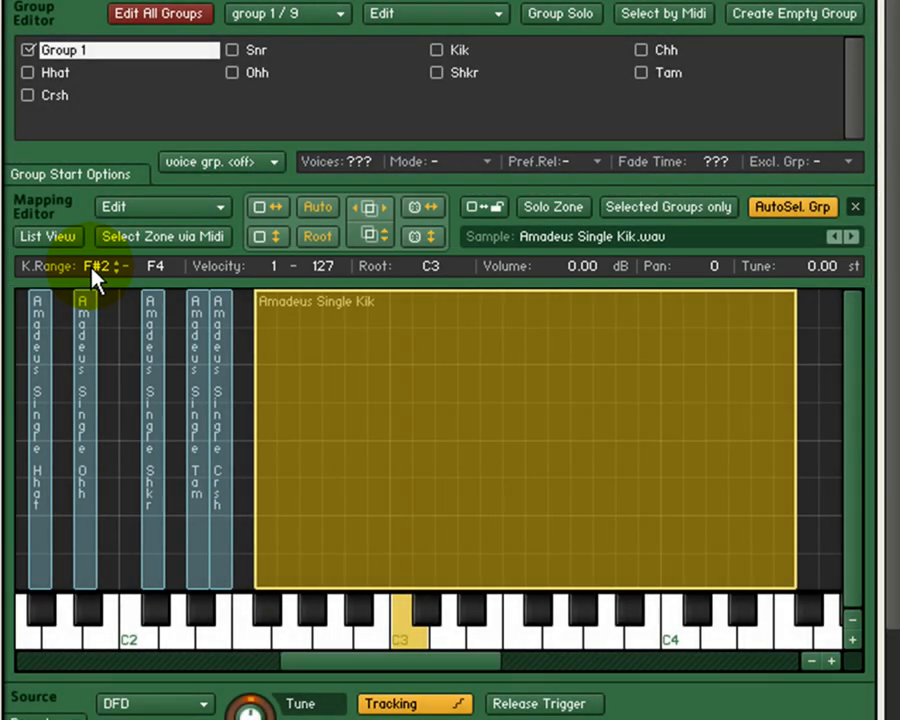
Set the Kik zone's key range numerically to G2–D4
left_click(92, 267)
mouse_move(92, 268)
left_mouse_down()
mouse_move(92, 285)
mouse_move(92, 241)
mouse_move(94, 280)
mouse_move(95, 264)
left_mouse_up()
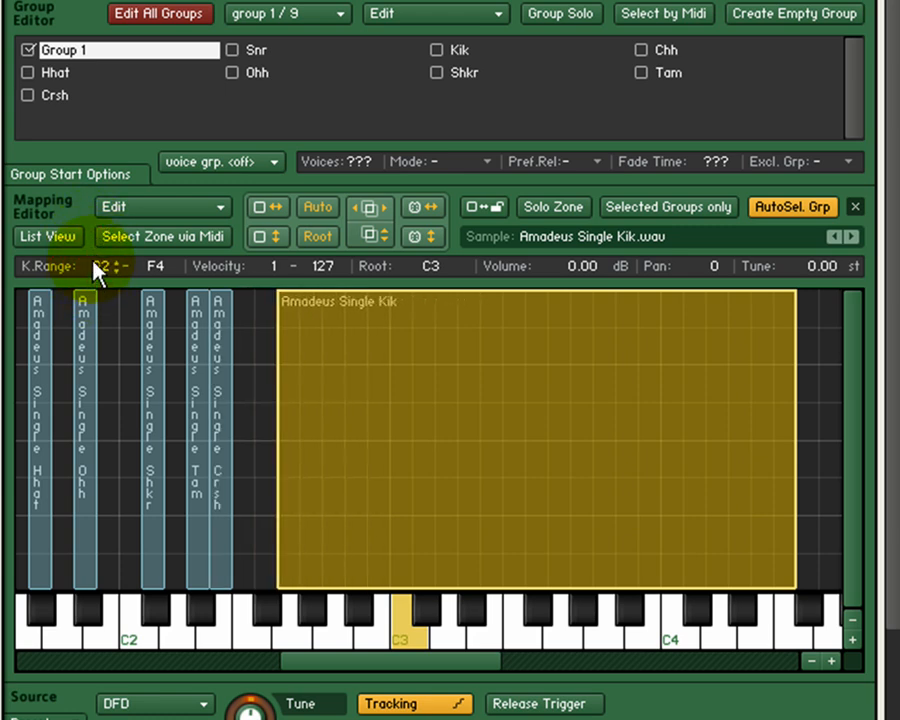
mouse_move(160, 280)
left_mouse_down()
mouse_move(159, 261)
mouse_move(158, 325)
mouse_move(157, 295)
left_mouse_up()
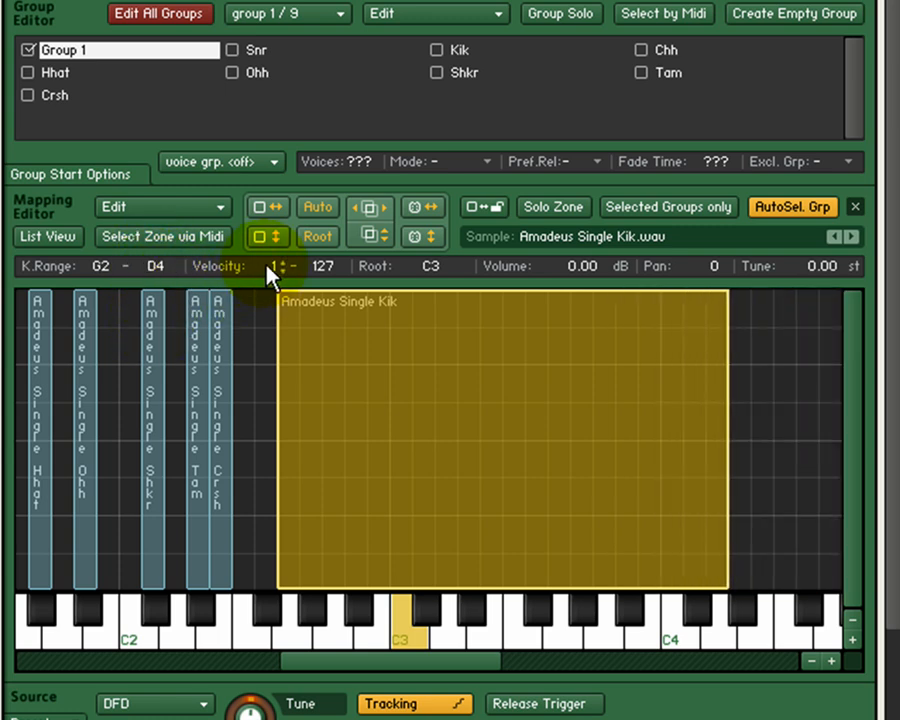
Try changing the Kik zone's numeric low and high velocity limits, and return them to 1 and 127
left_click_drag(273, 267, 261, 301)
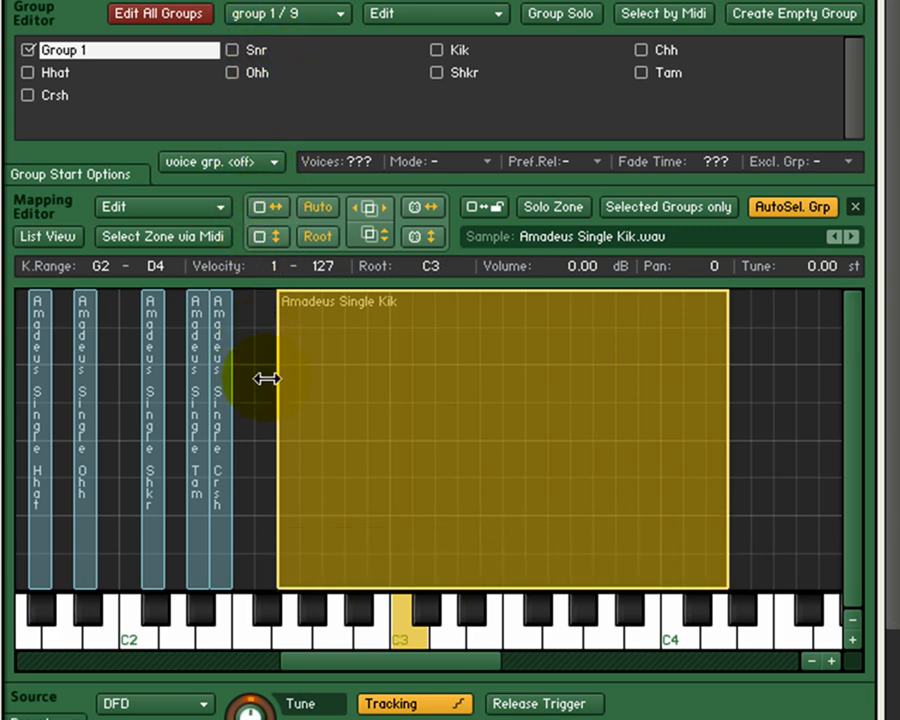
mouse_move(325, 276)
left_mouse_down()
mouse_move(318, 428)
mouse_move(324, 268)
left_mouse_up()
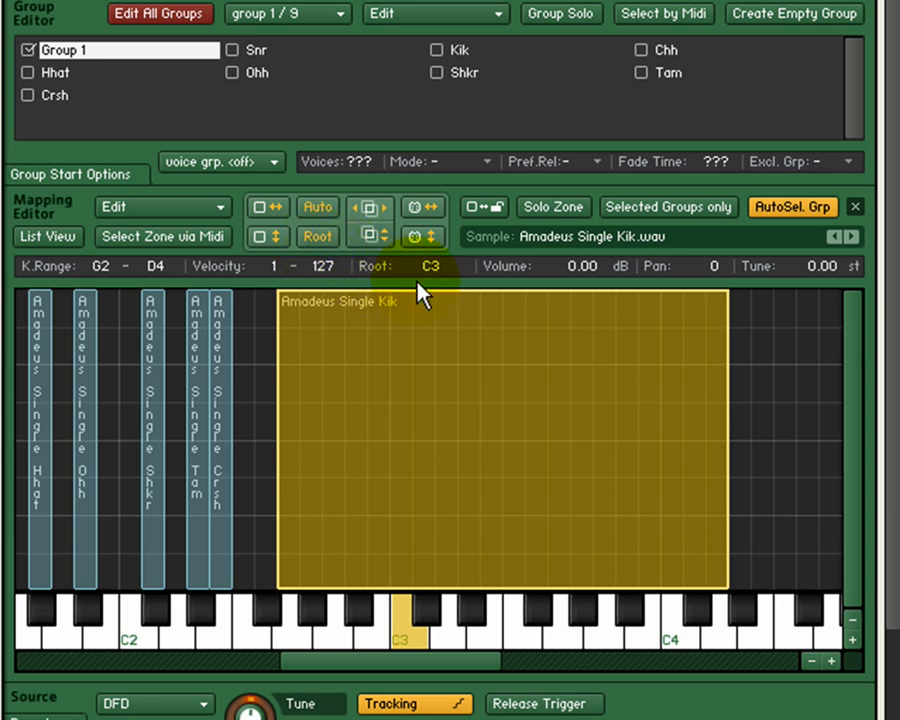
Set the Kik zone's root key to C#3 numerically
left_click_drag(443, 283, 432, 362)
left_click_drag(430, 268, 436, 170)
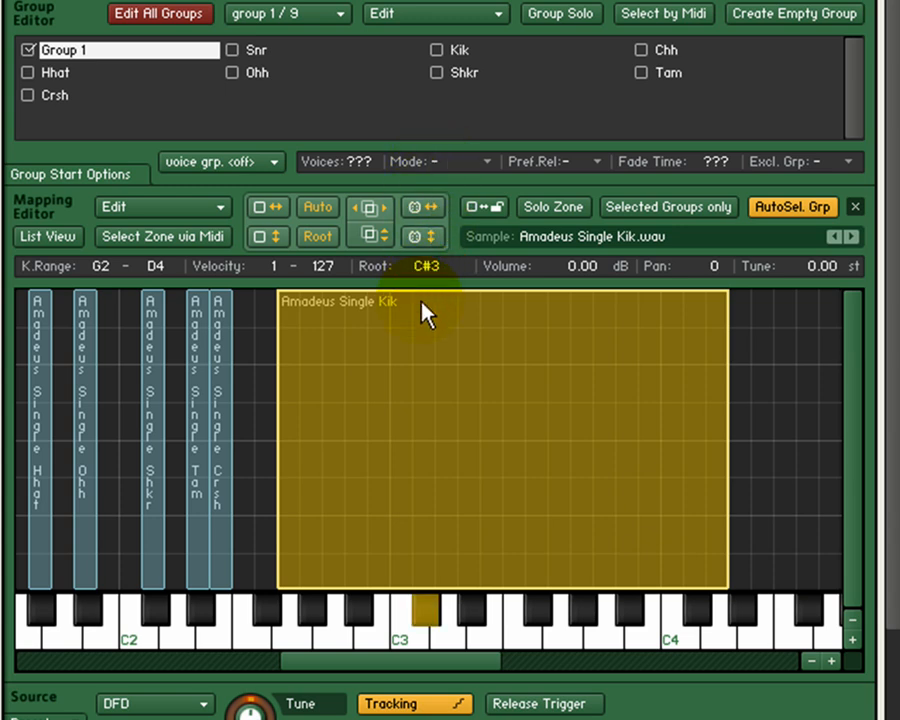